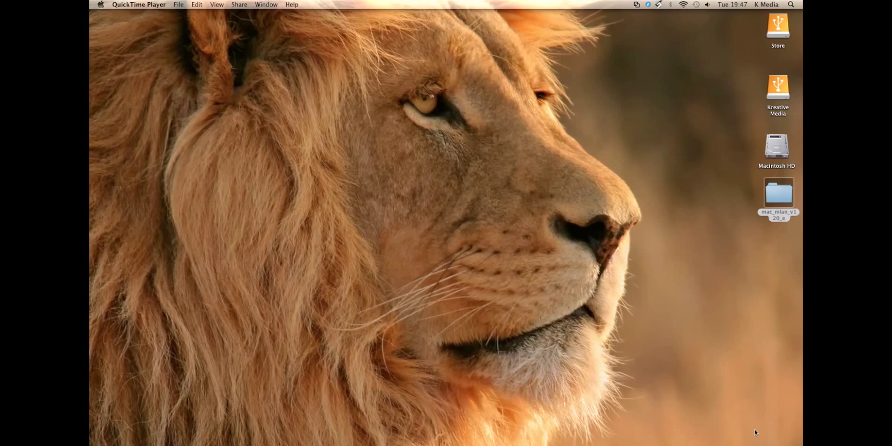
Bring the minimized Firefox window with the Yamaha 01X downloads page back to the front
mouse_move(692, 445)
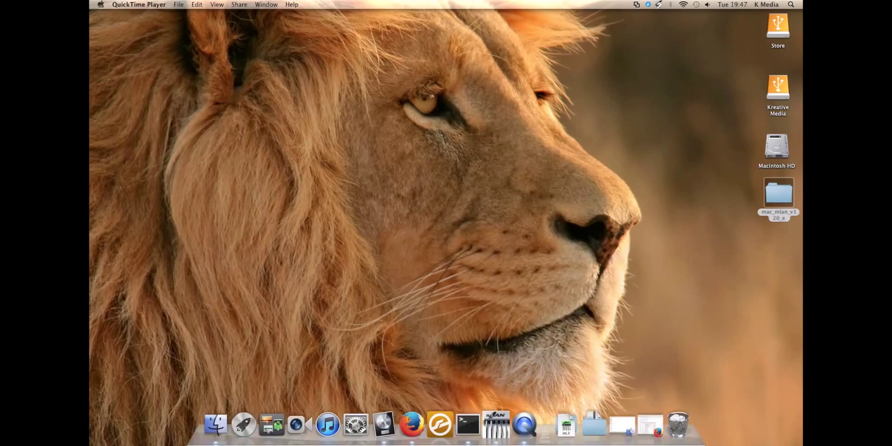
left_click(653, 422)
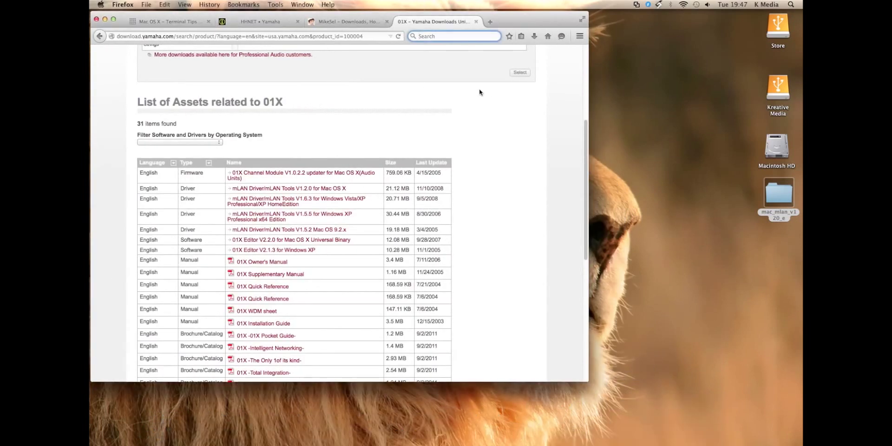
key("super+Tab")
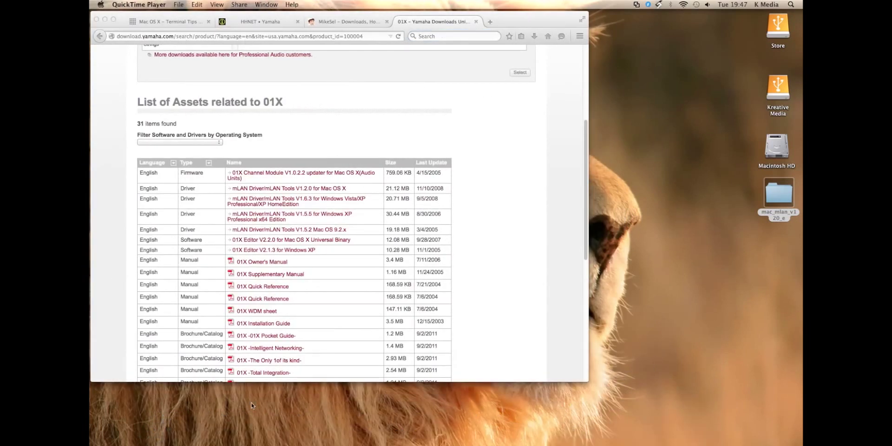
left_click(347, 36)
Review the mLAN Driver/mLAN Tools V1.2.0 entry and open the downloaded mac_mlan_v120_e folder
left_click(443, 122)
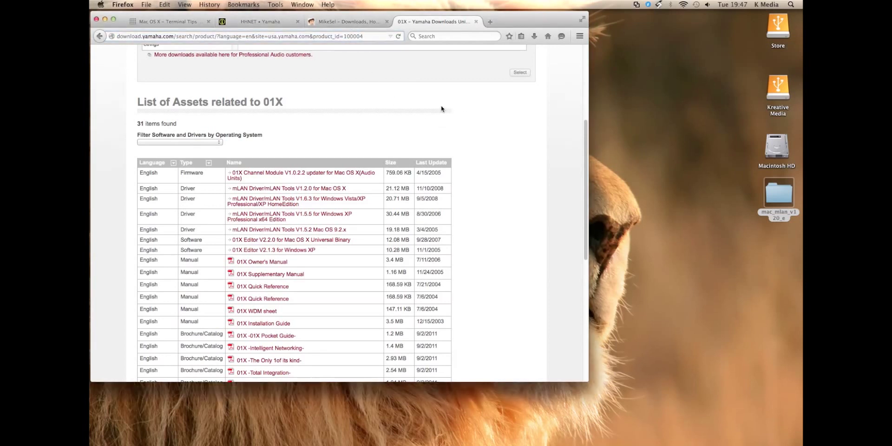
scroll(442, 112, "up", 5)
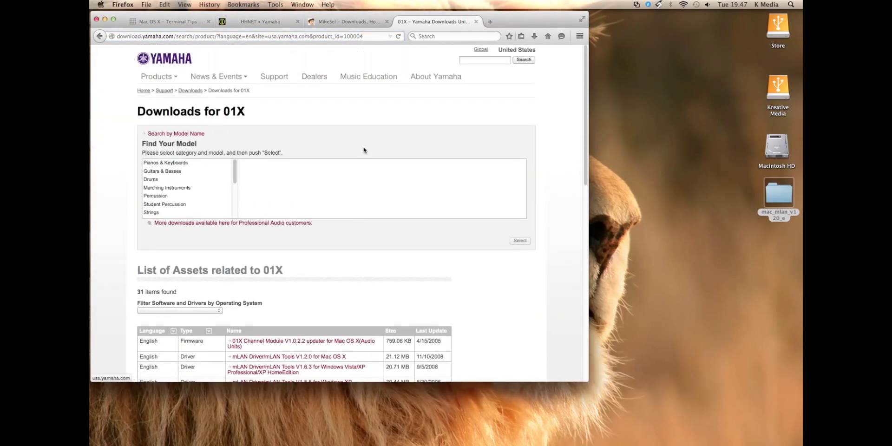
scroll(450, 239, "down", 4)
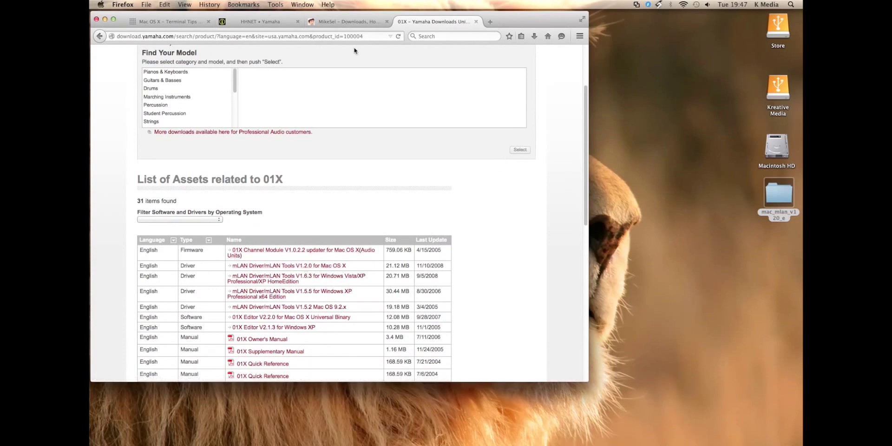
double_click(776, 197)
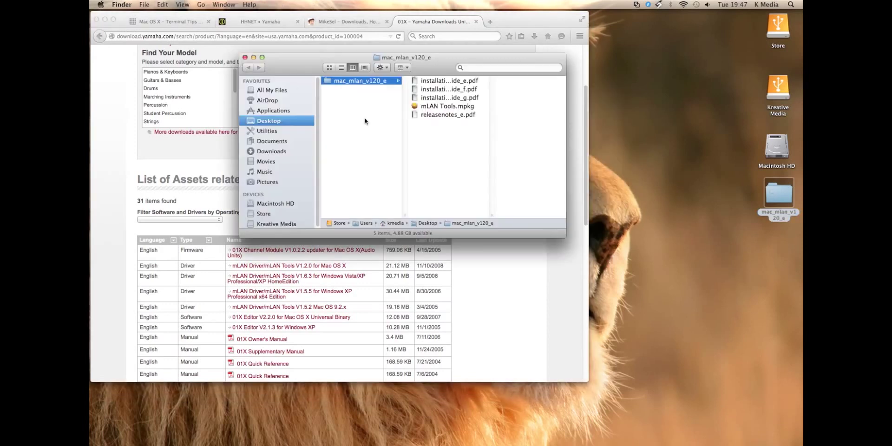
Show the package contents of mLAN Tools.mpkg and open its Installers folder
left_click(423, 107)
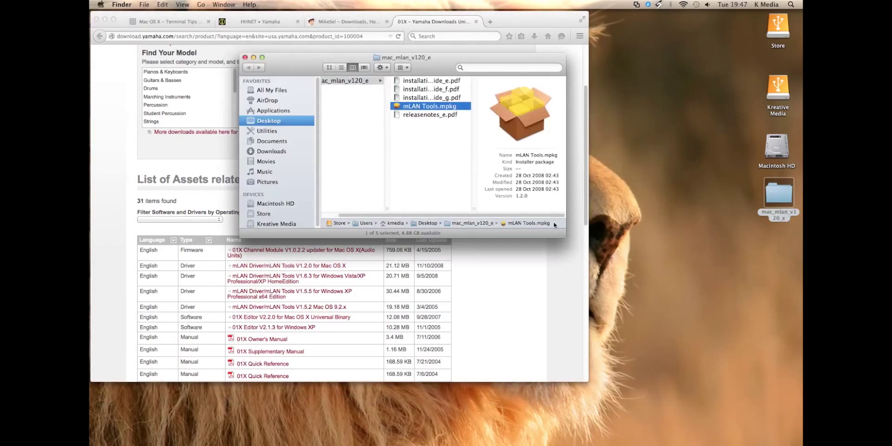
right_click(433, 108)
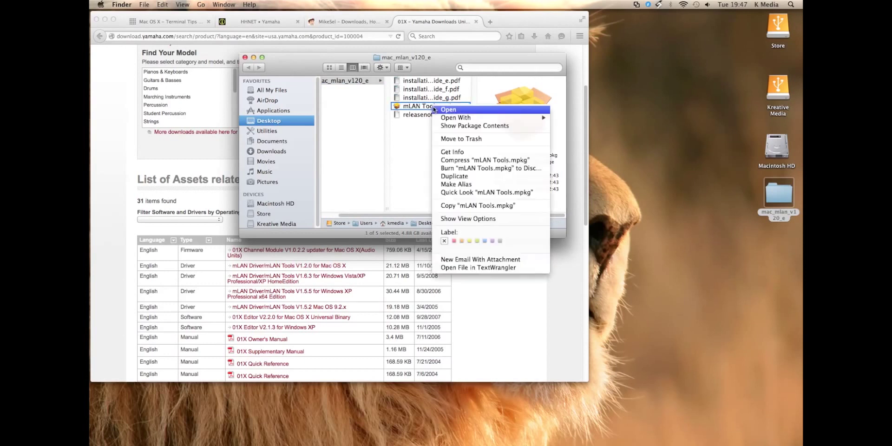
left_click(454, 127)
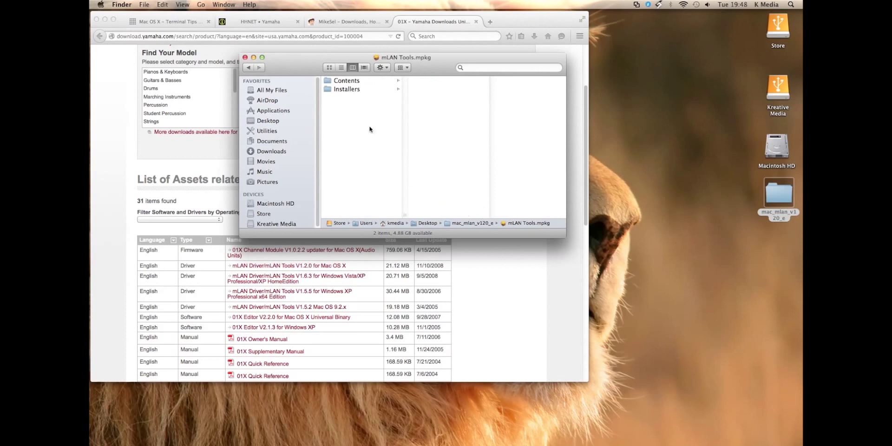
left_click(357, 89)
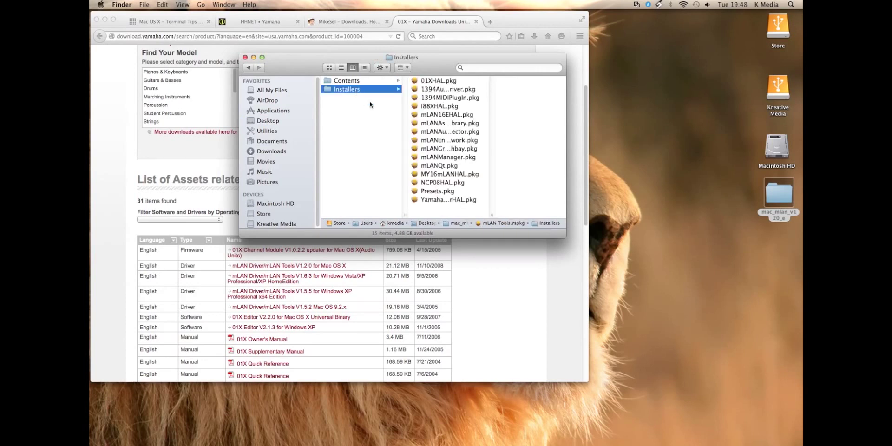
Open mLANManager.pkg's package contents down to Contents/Resources and select PlistBuddy
left_click(442, 158)
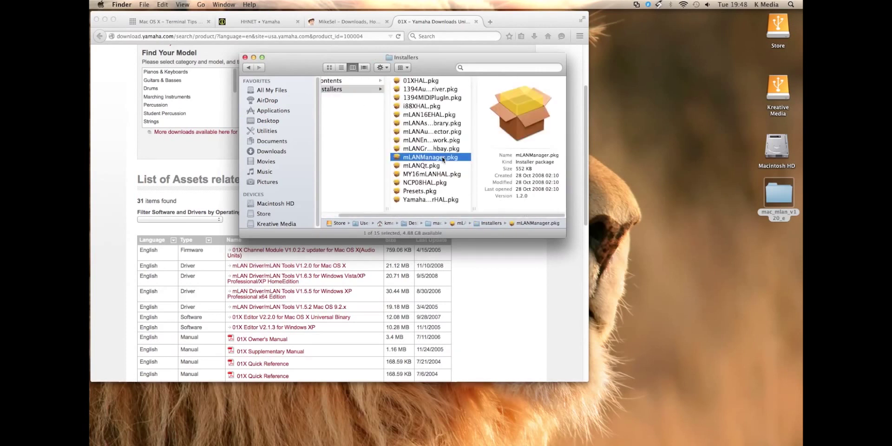
right_click(443, 158)
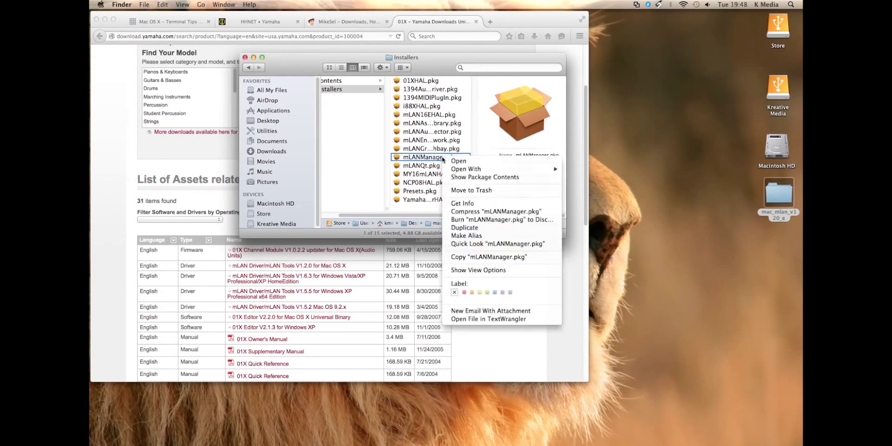
left_click(468, 178)
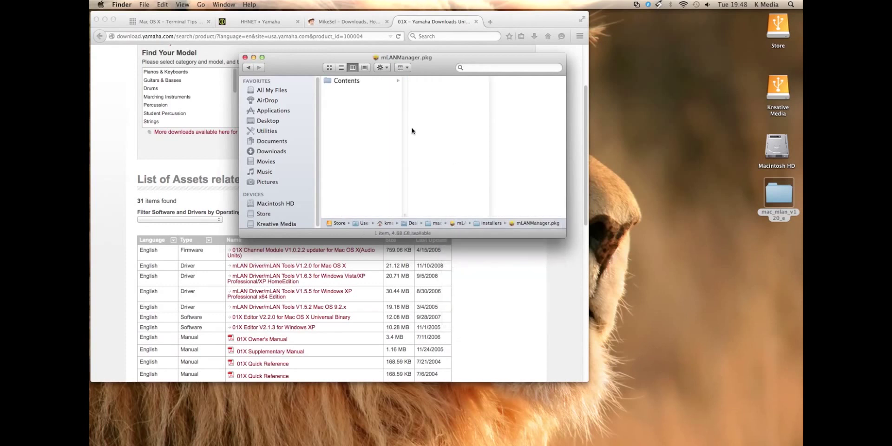
left_click(358, 82)
left_click(421, 116)
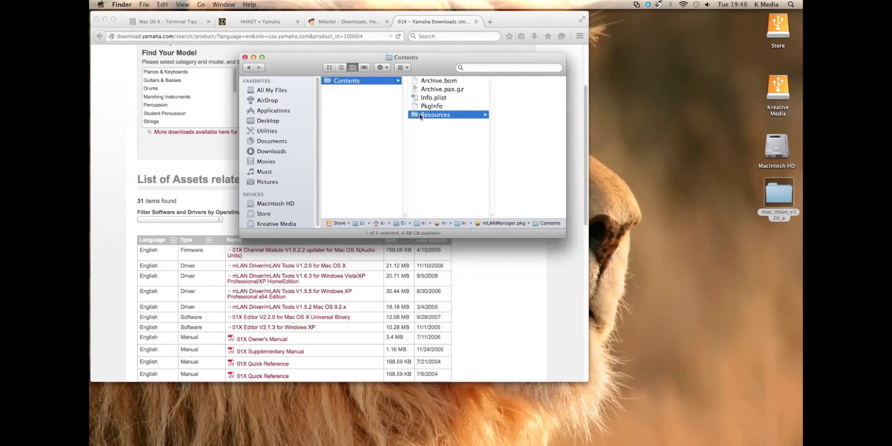
left_click(489, 141)
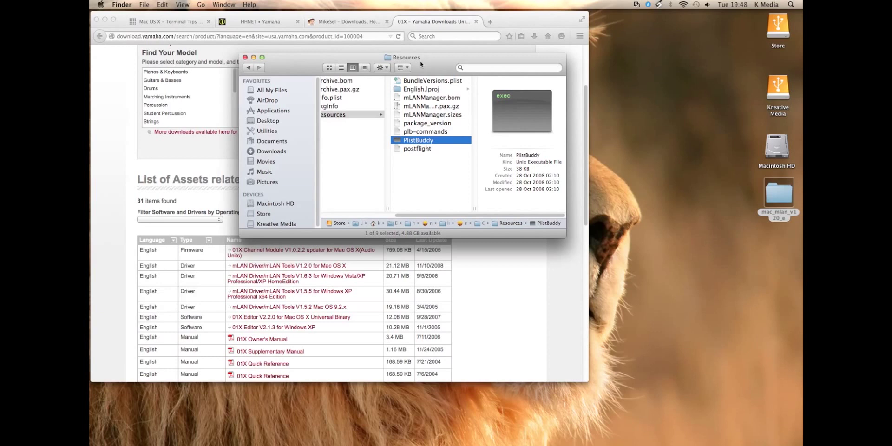
left_click_drag(420, 60, 438, 138)
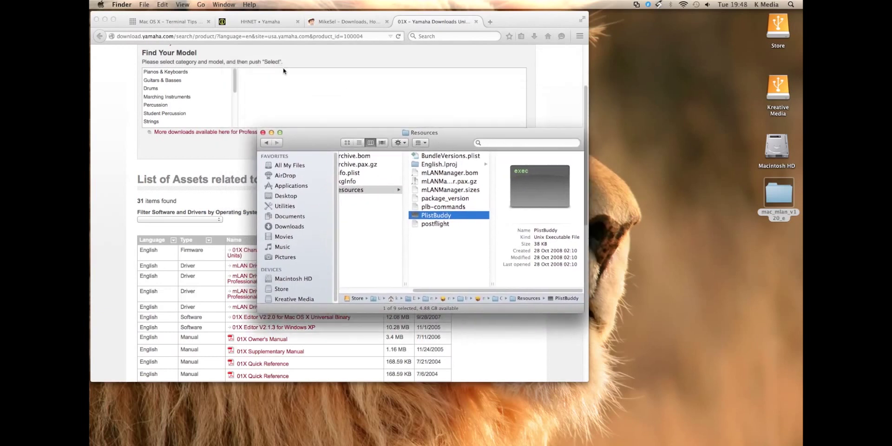
Copy the AppleShowAllFiles command from step 4 of the MikeSel article, then bring up a Terminal window
left_click(327, 23)
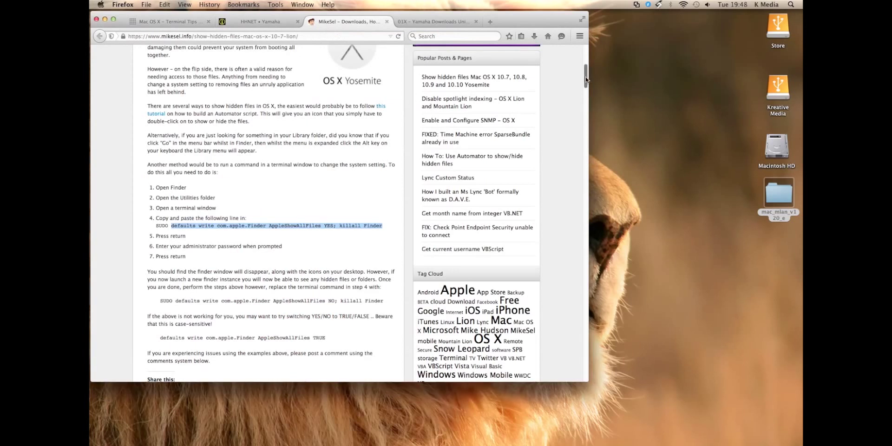
left_click_drag(586, 76, 584, 58)
scroll(239, 210, "down", 10)
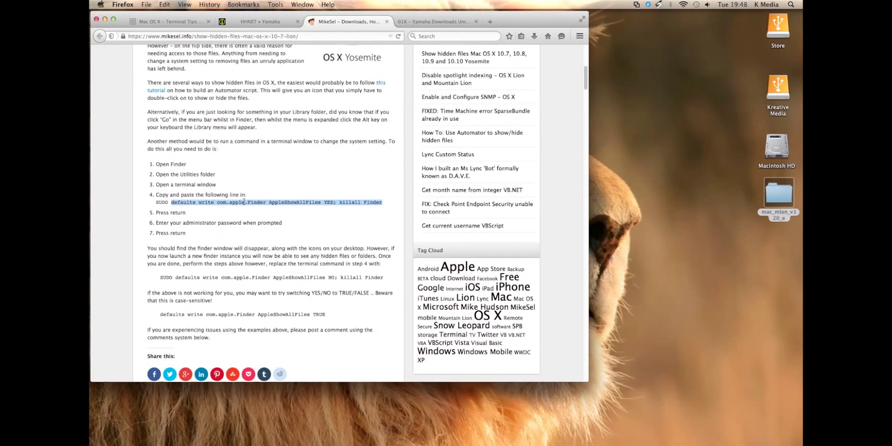
right_click(247, 201)
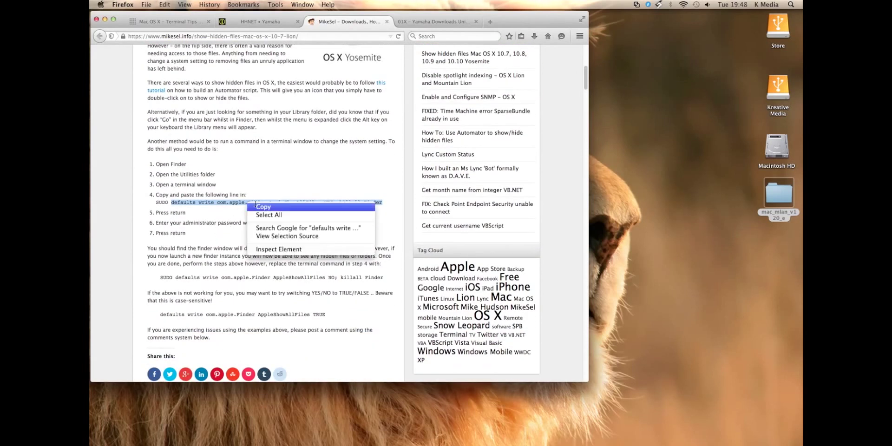
left_click(263, 206)
mouse_move(479, 439)
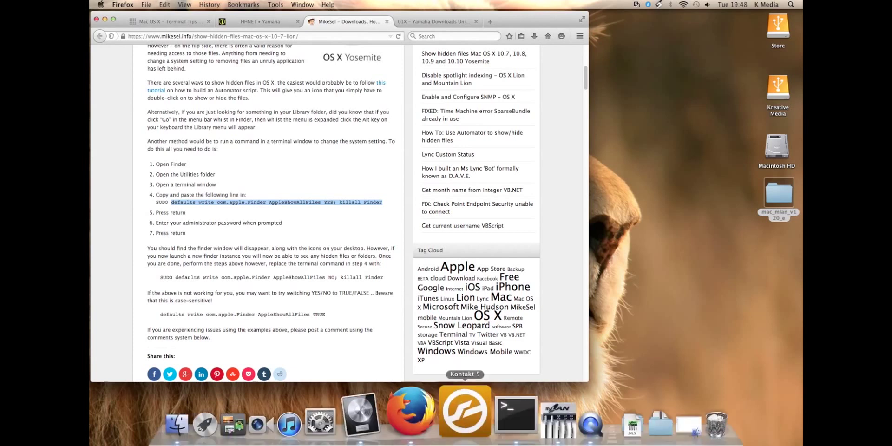
left_click(486, 420)
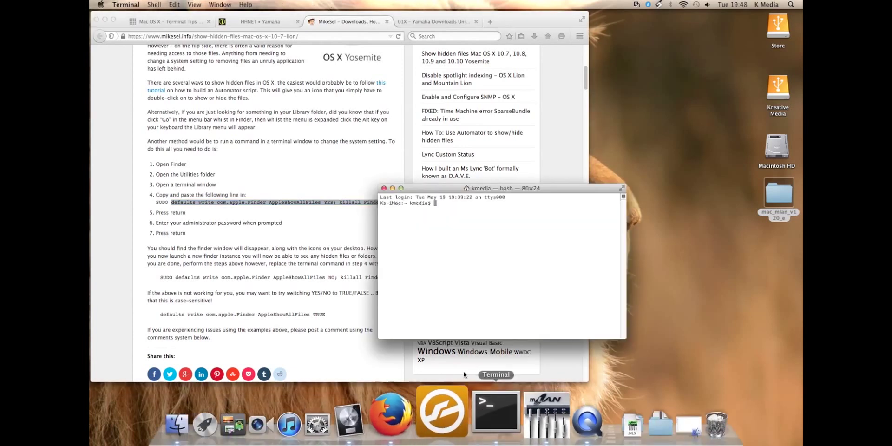
Paste and run 'defaults write com.apple.Finder AppleShowAllFiles YES; killall Finder' in Terminal
right_click(432, 207)
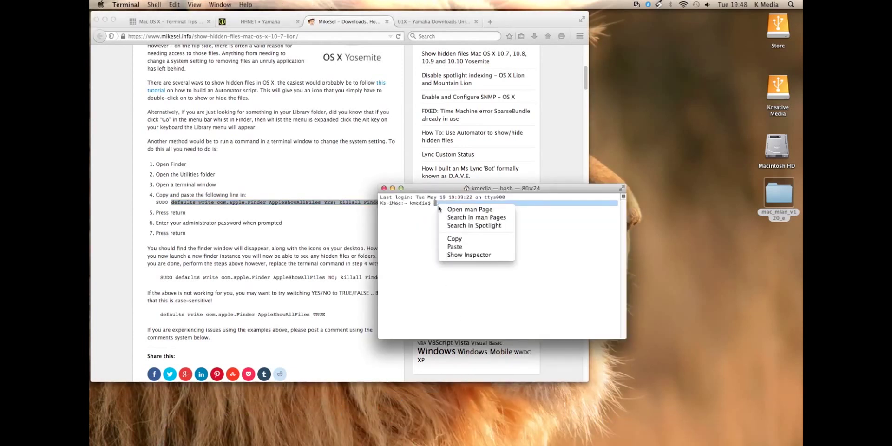
left_click(463, 247)
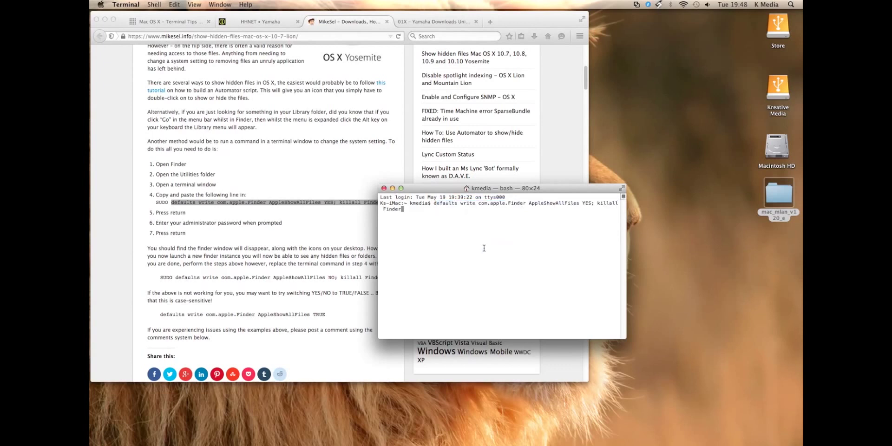
key("Return")
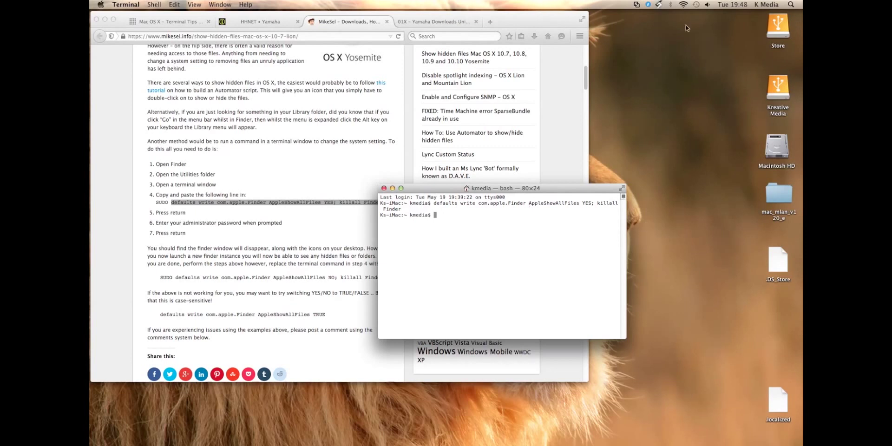
Browse the Store disk to usr/libexec and select the 86 KB PlistBuddy executable
double_click(781, 28)
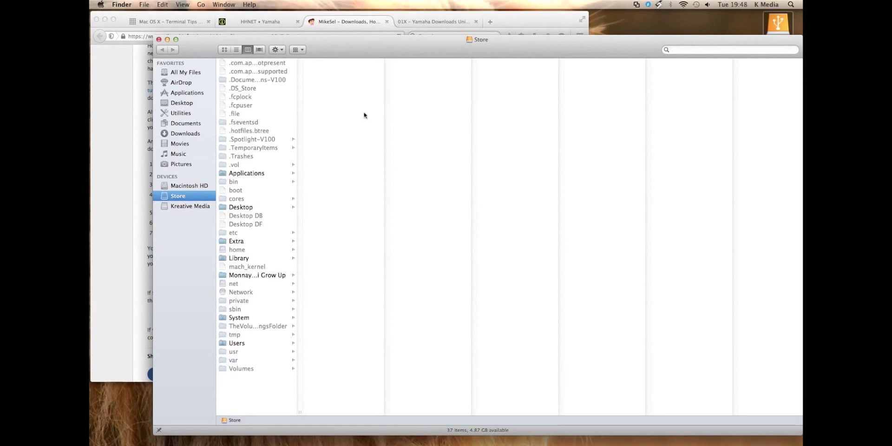
left_click_drag(345, 55, 357, 47)
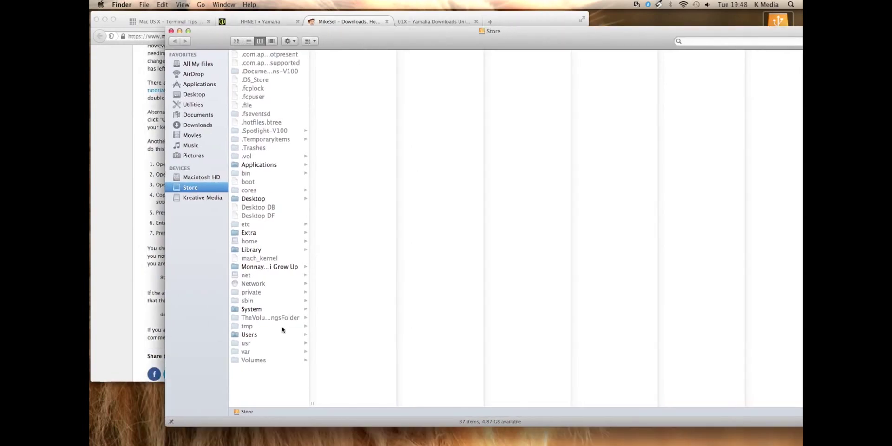
left_click(246, 344)
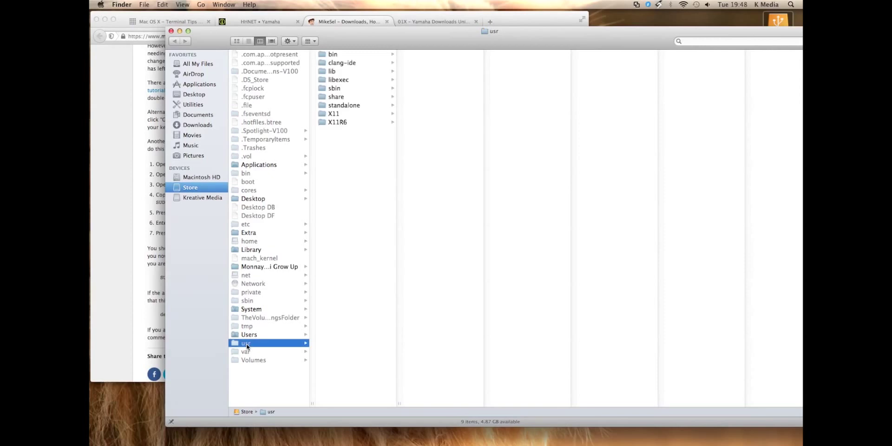
left_click(347, 81)
scroll(434, 218, "down", 5)
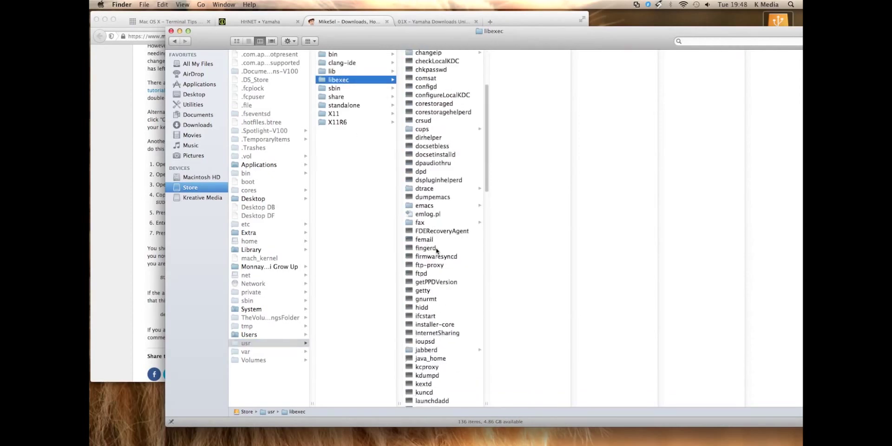
scroll(437, 260, "down", 15)
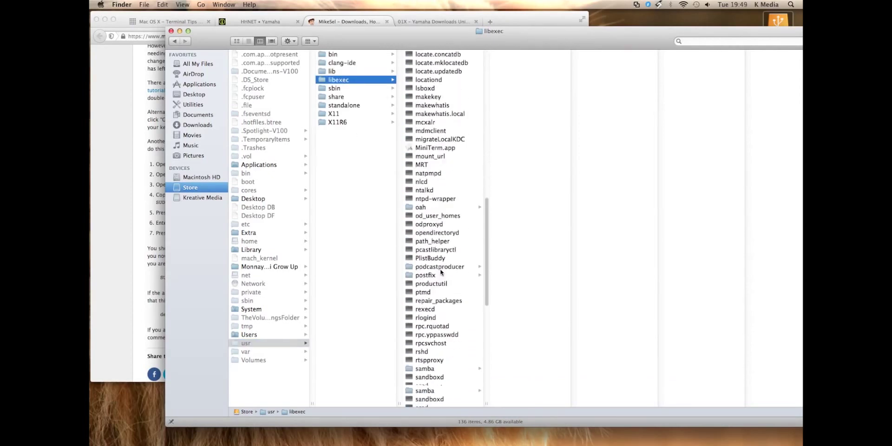
left_click(433, 259)
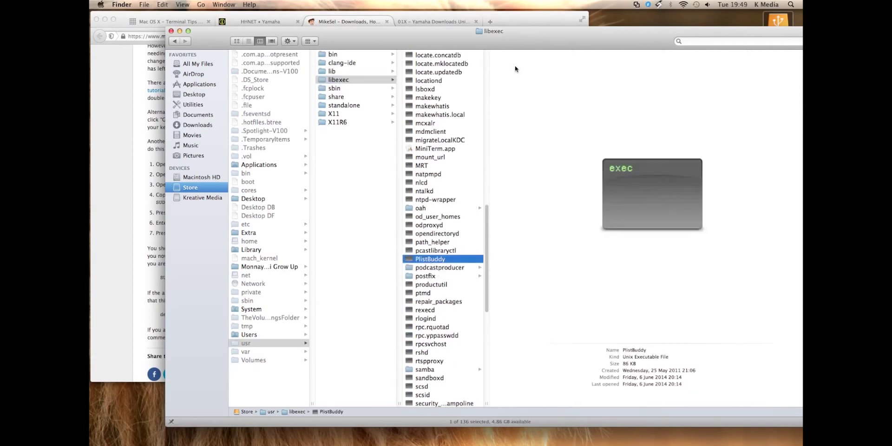
left_click_drag(534, 40, 487, 49)
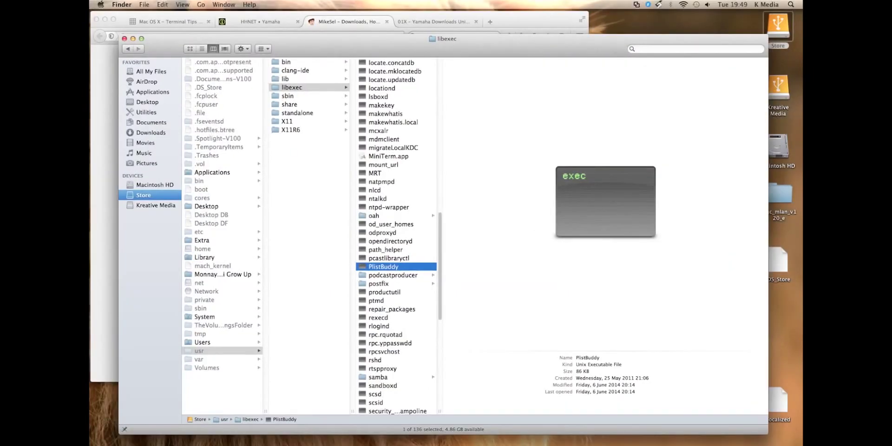
key("ctrl+Down")
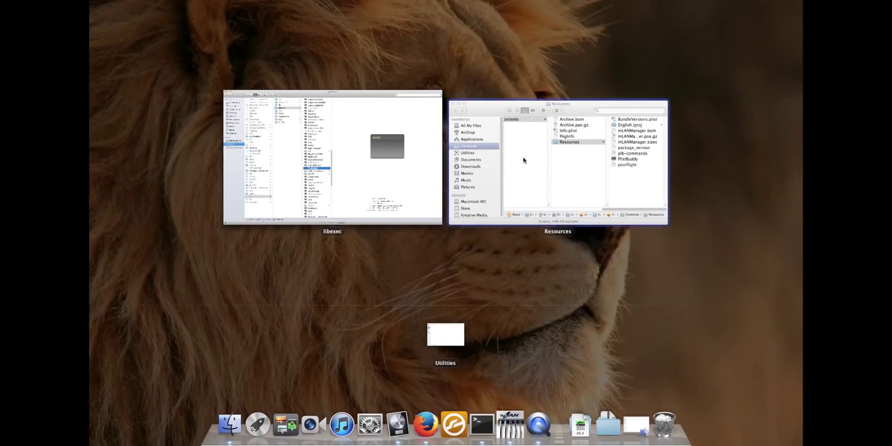
Drag libexec's PlistBuddy into the mLANManager.pkg Resources folder, replacing the older copy
left_click(523, 160)
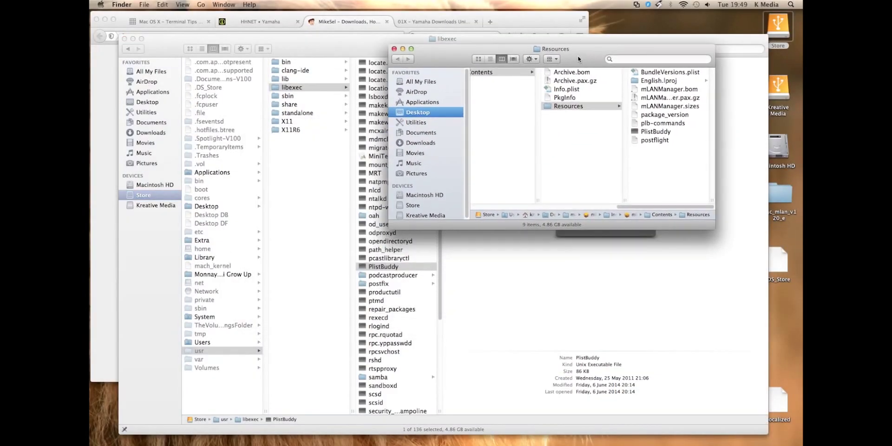
left_click_drag(395, 267, 677, 165)
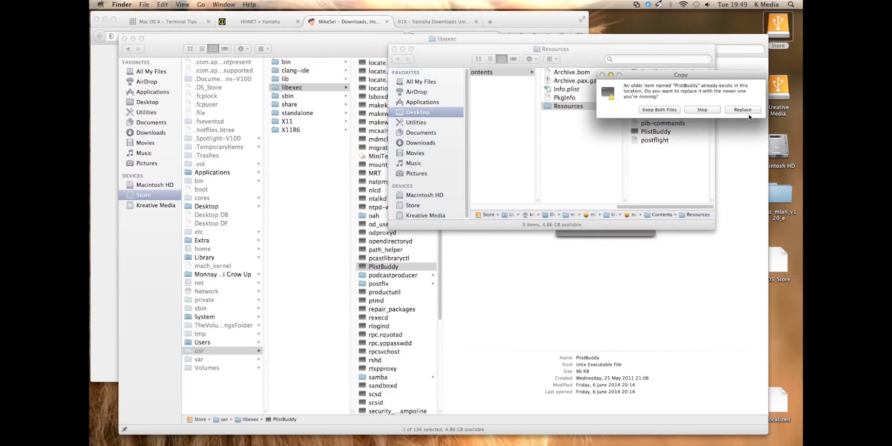
left_click(742, 110)
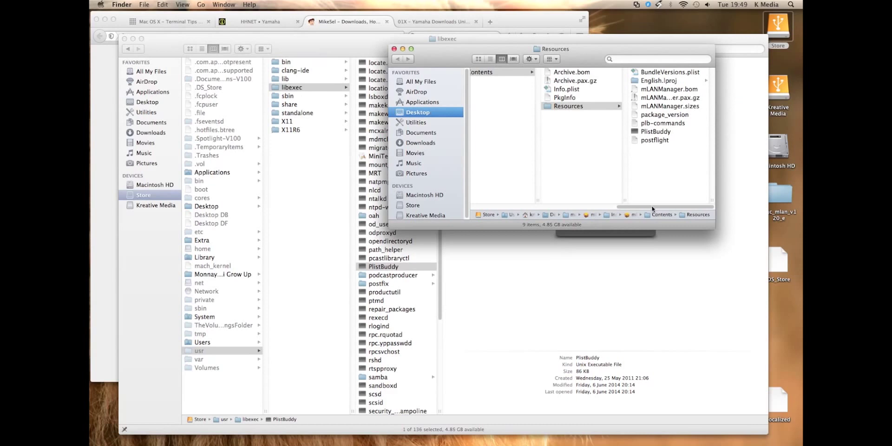
left_click_drag(652, 209, 495, 206)
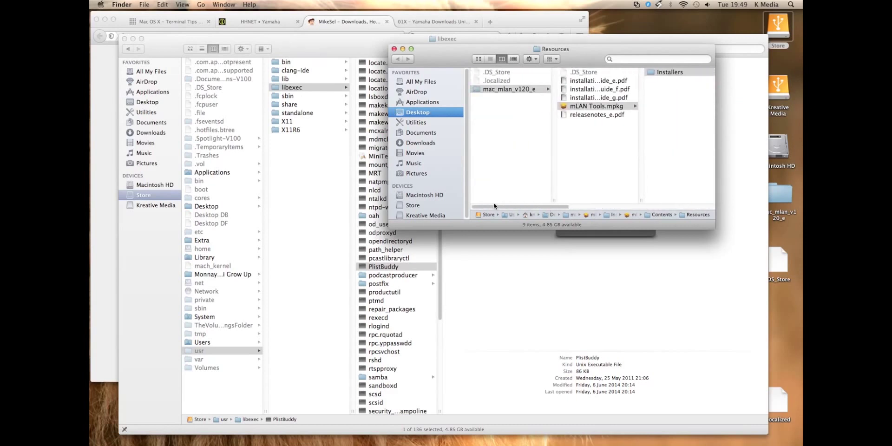
left_click(625, 148)
Launch mLAN Tools.mpkg and allow its installability check program to run
double_click(587, 108)
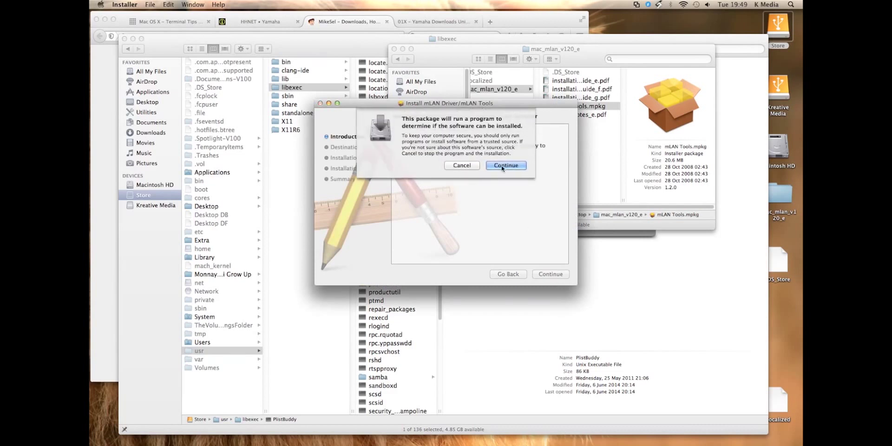
left_click(503, 166)
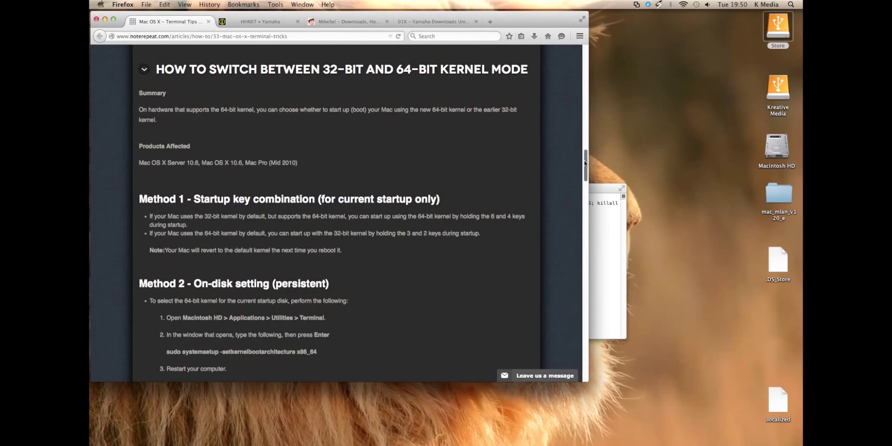
left_click_drag(585, 163, 580, 49)
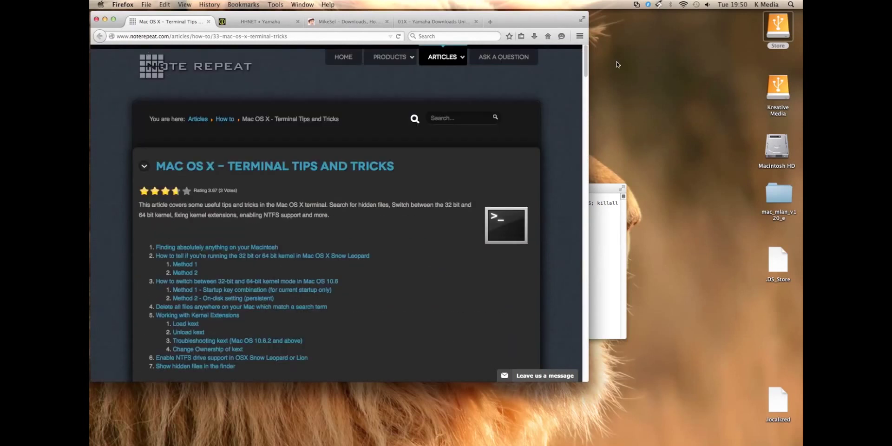
Copy the 'systemsetup -setkernelbootarchitecture i386' line from the 32/64-bit kernel section
left_click_drag(588, 61, 592, 126)
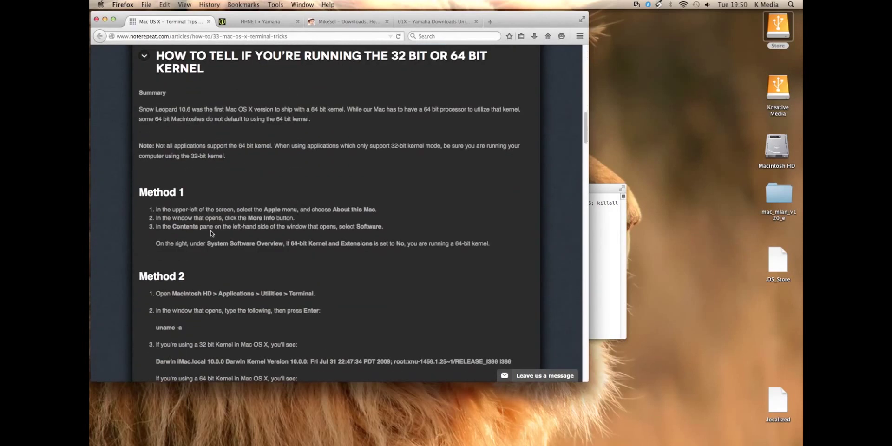
scroll(199, 292, "down", 2)
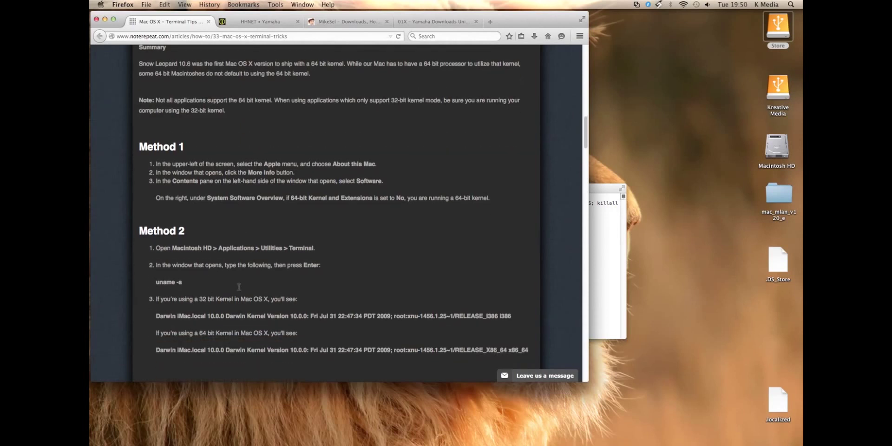
scroll(270, 306, "down", 3)
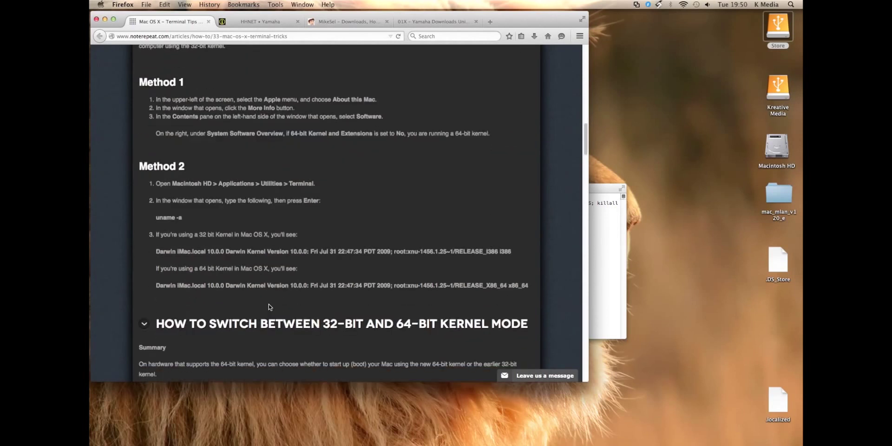
scroll(269, 306, "down", 10)
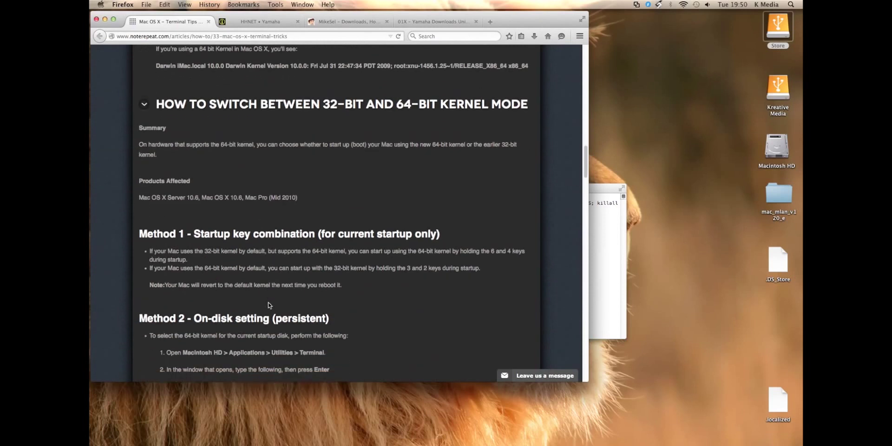
scroll(269, 305, "down", 9)
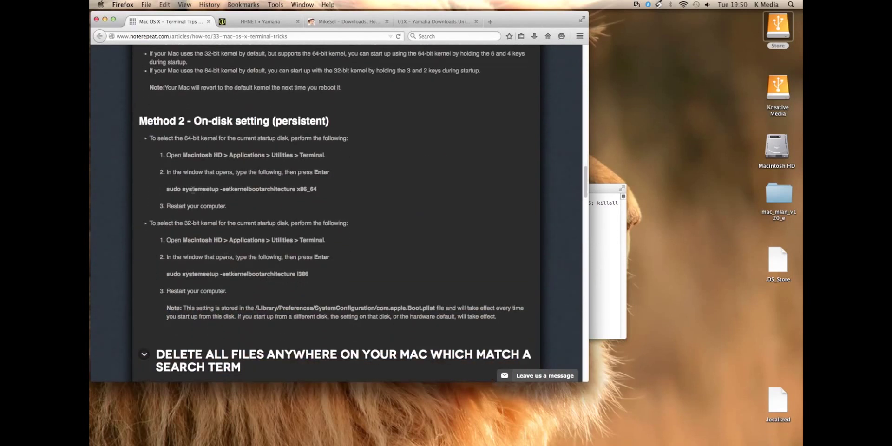
left_click_drag(183, 189, 310, 189)
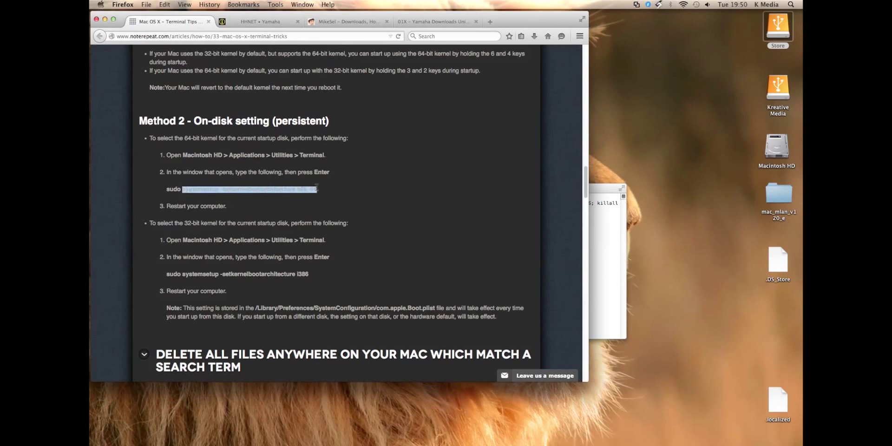
mouse_move(310, 274)
left_mouse_down()
mouse_move(195, 274)
mouse_move(309, 274)
left_mouse_up()
left_click(189, 279)
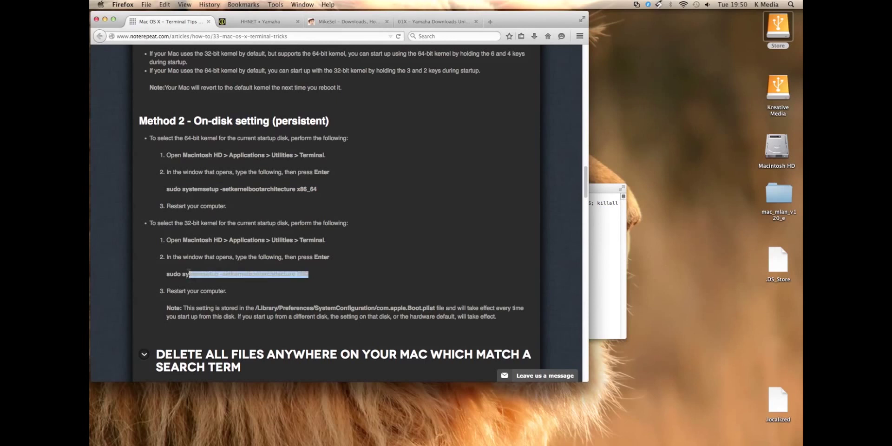
left_click(185, 279)
triple_click(184, 278)
right_click(185, 273)
left_click(207, 279)
Paste the i386 kernel command into Terminal without running it, close Terminal, minimize Firefox
left_click(481, 413)
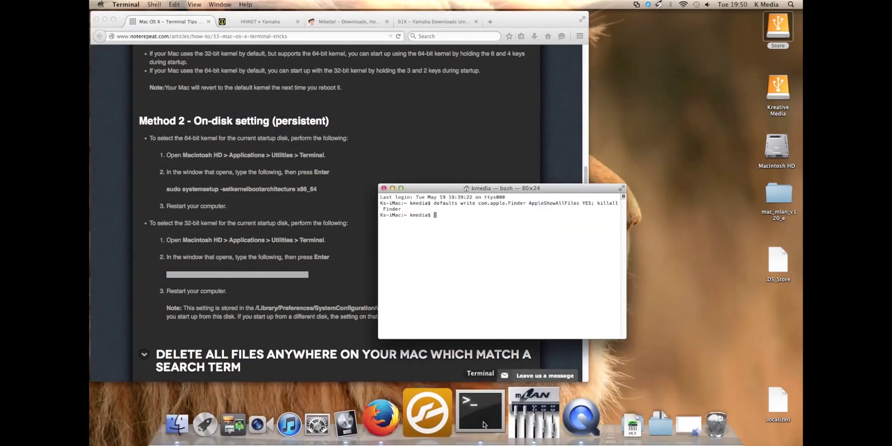
right_click(443, 232)
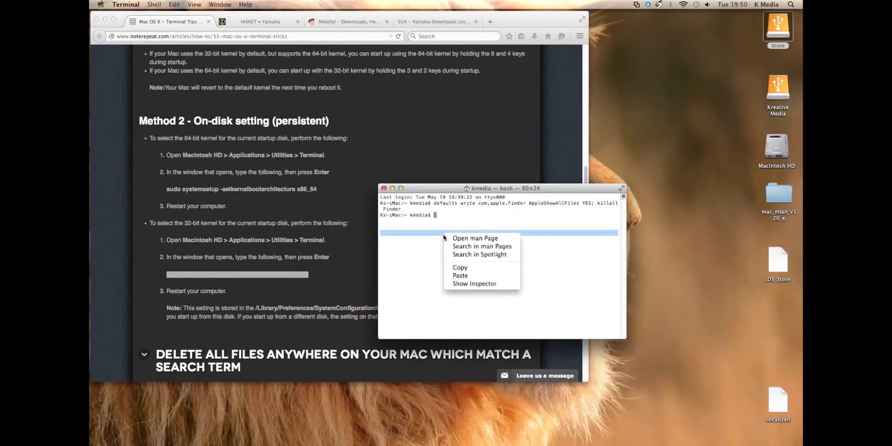
left_click(460, 276)
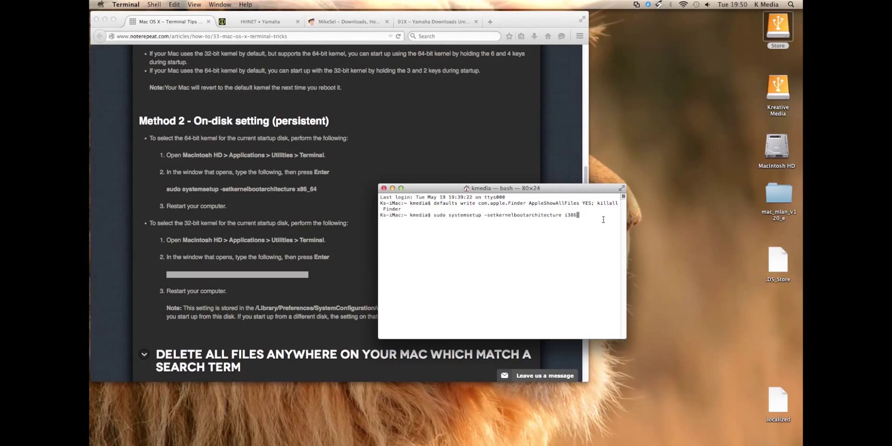
left_click(384, 189)
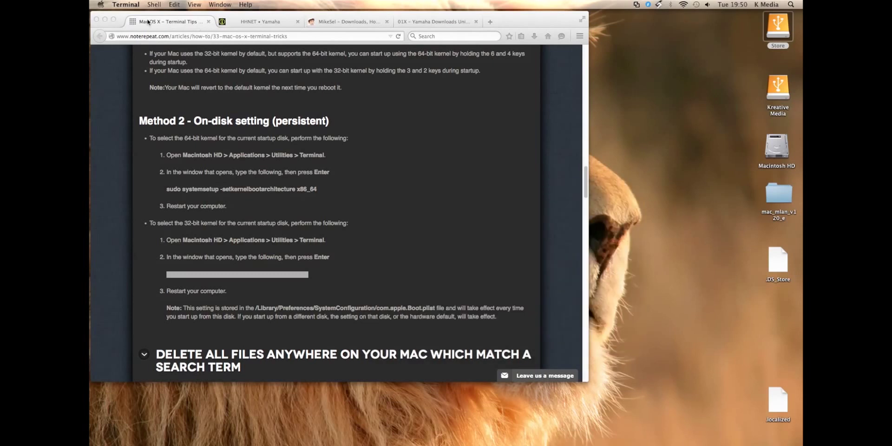
left_click(105, 20)
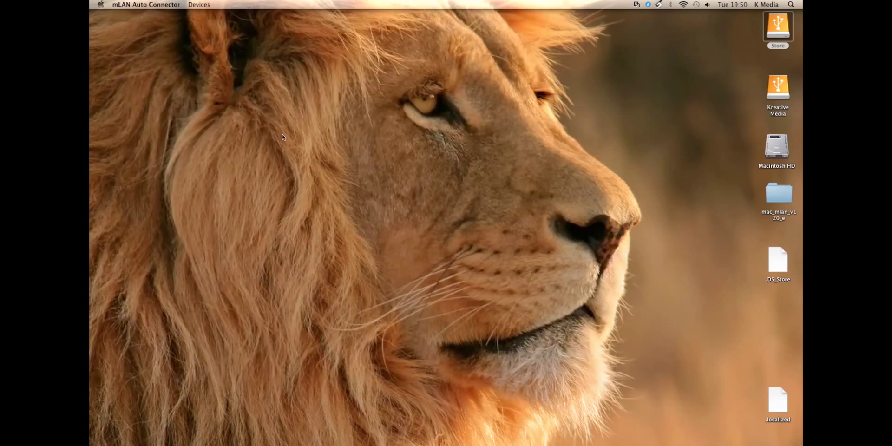
Open the full System Report from About This Mac
left_click(101, 5)
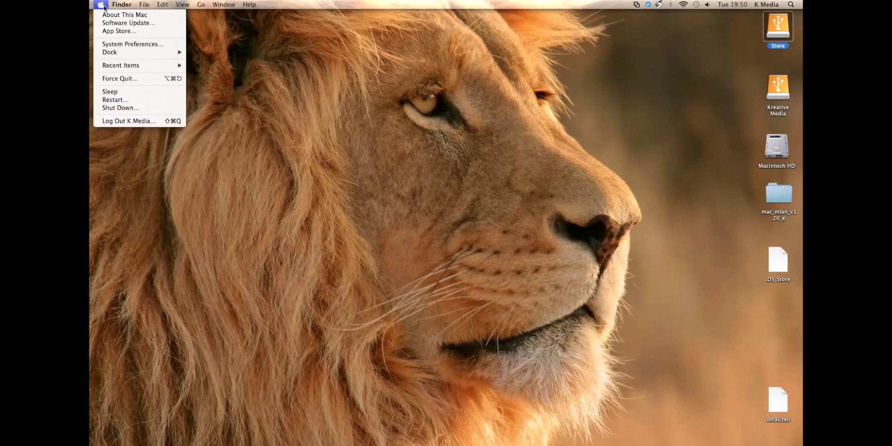
left_click(114, 15)
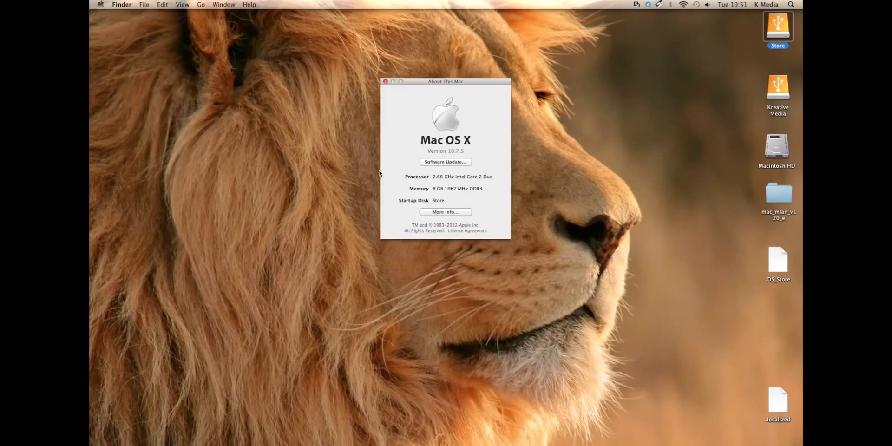
left_click(437, 213)
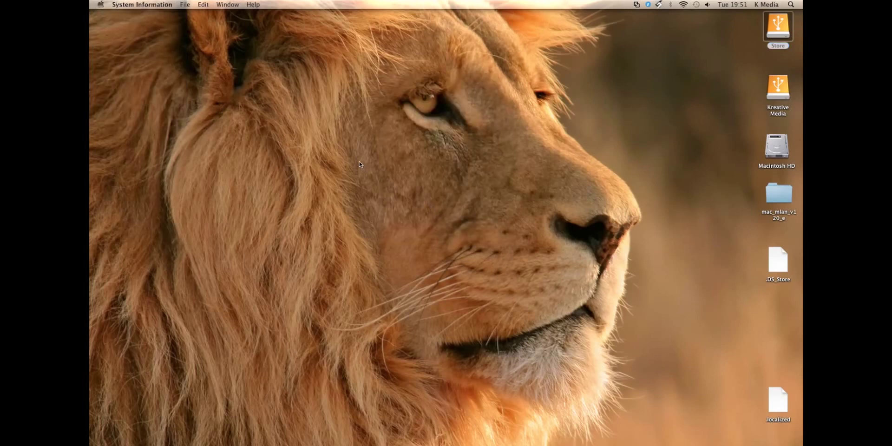
left_click(467, 186)
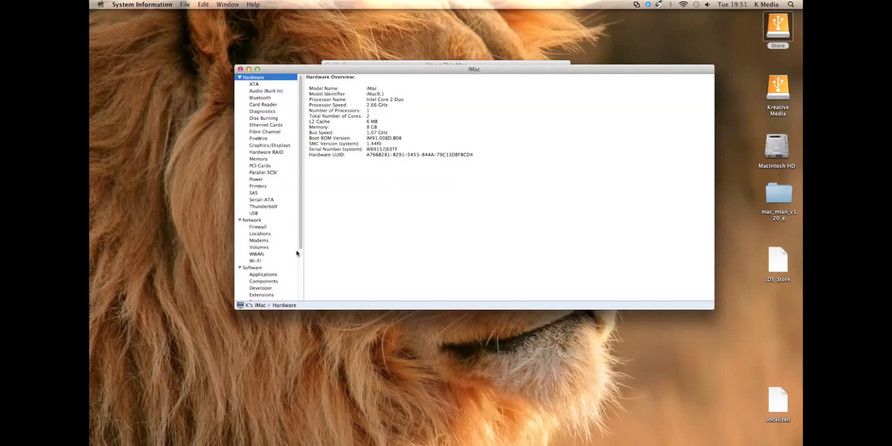
Confirm the Software overview reads '64-bit Kernel and Extensions: No', then close System Information
scroll(298, 246, "down", 3)
left_click(258, 241)
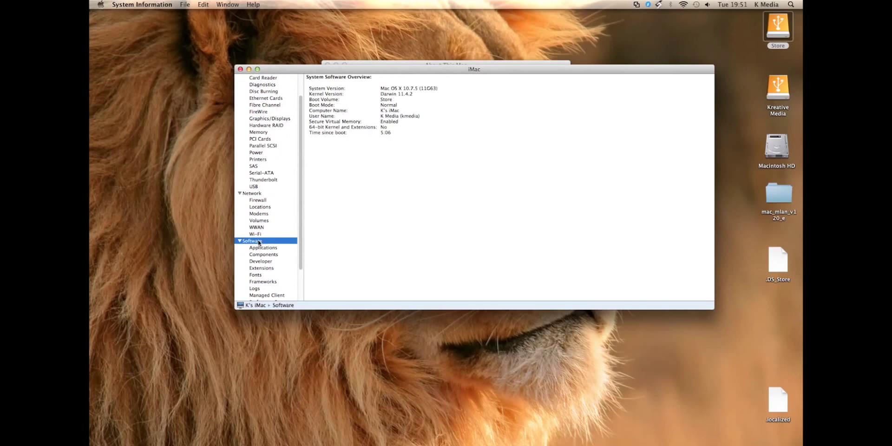
left_click_drag(309, 127, 394, 129)
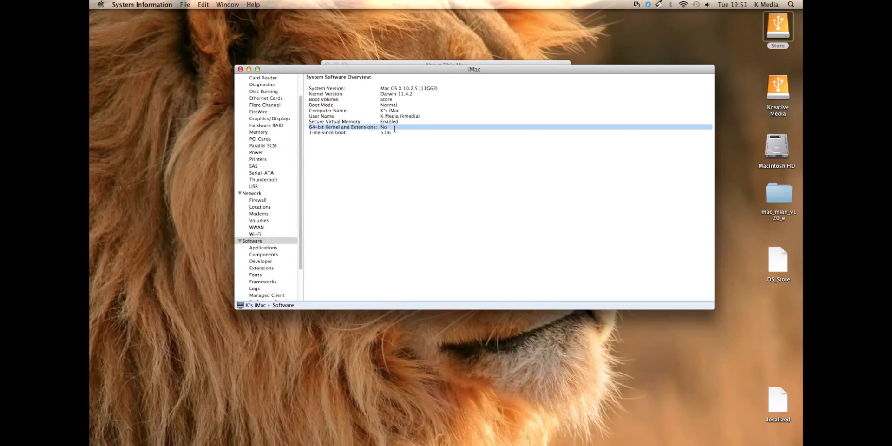
left_click(403, 224)
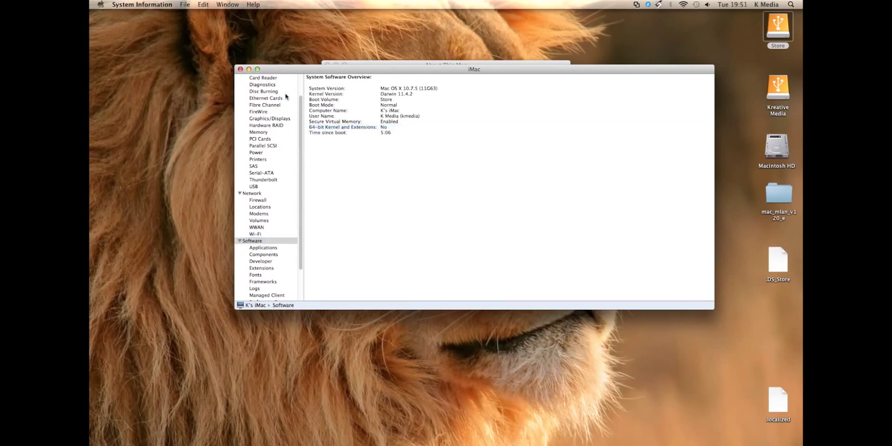
left_click(240, 70)
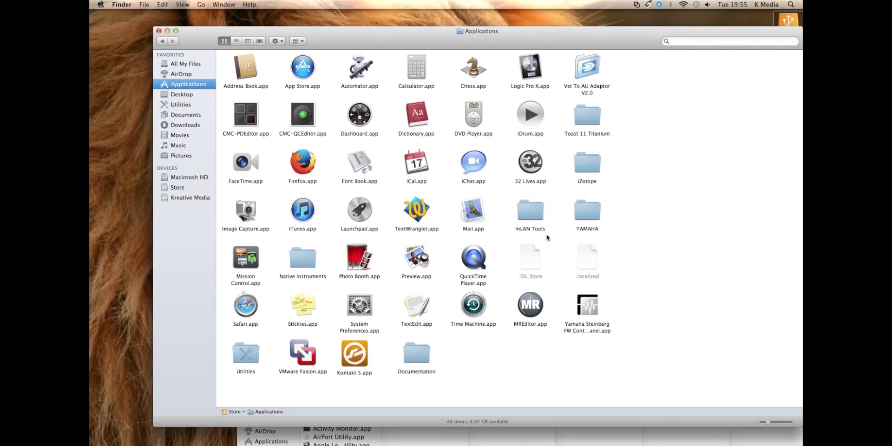
Launch mLAN Auto Connector from the mLAN Tools folder and connect the 01X (01X) to the Mac
double_click(534, 222)
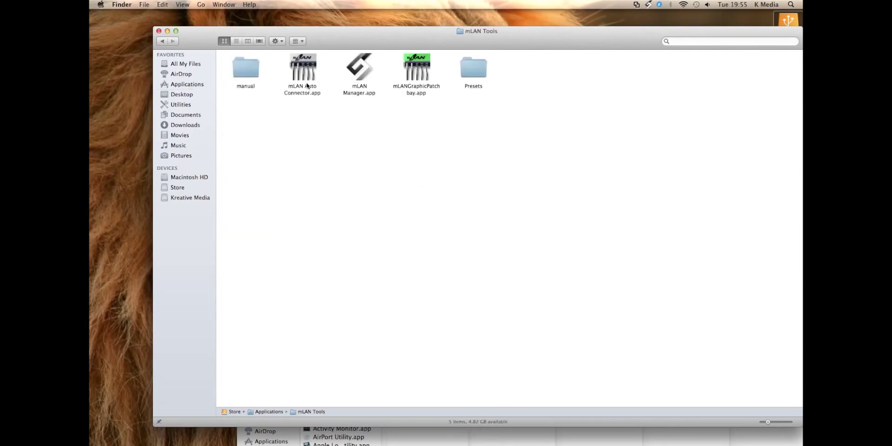
double_click(307, 86)
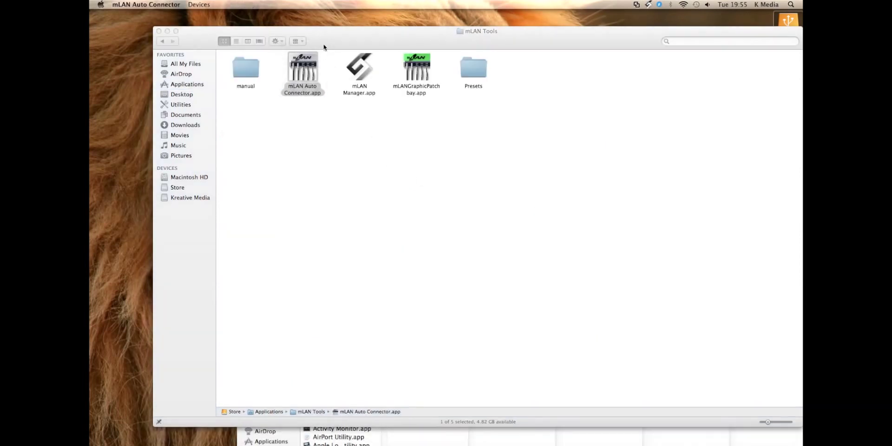
left_click(203, 4)
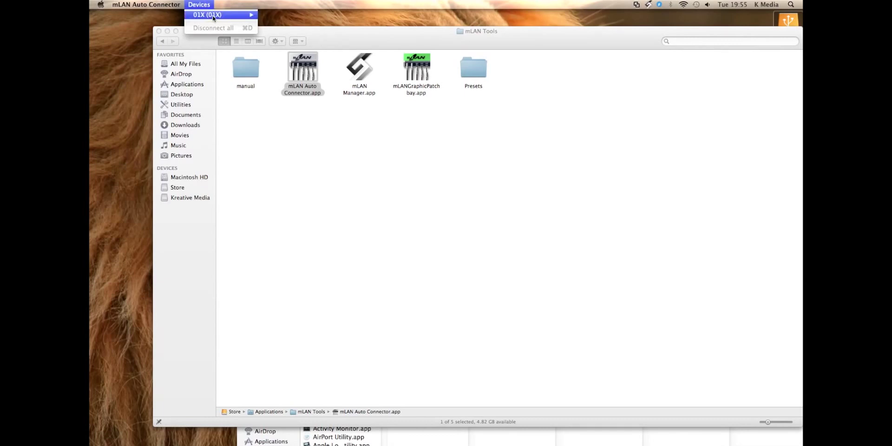
mouse_move(241, 15)
left_click(291, 18)
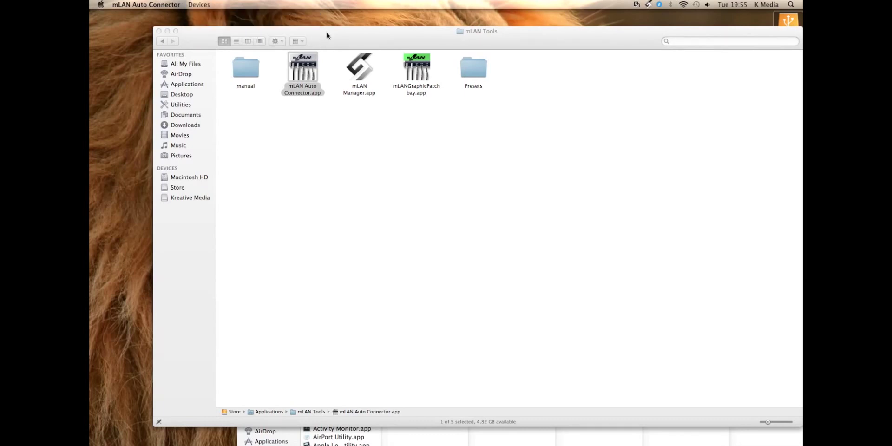
left_click_drag(328, 37, 462, 188)
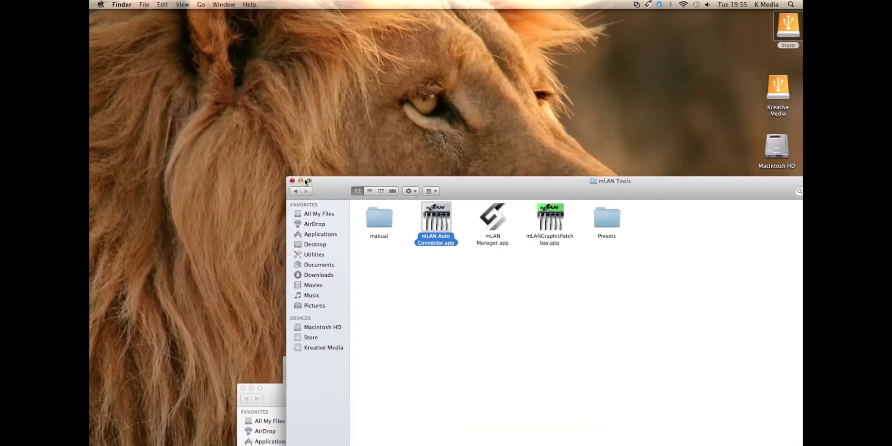
Open Audio MIDI Setup from Utilities, confirm mLAN Network shows 24 inputs and 18 outputs, then close both windows
left_click(314, 254)
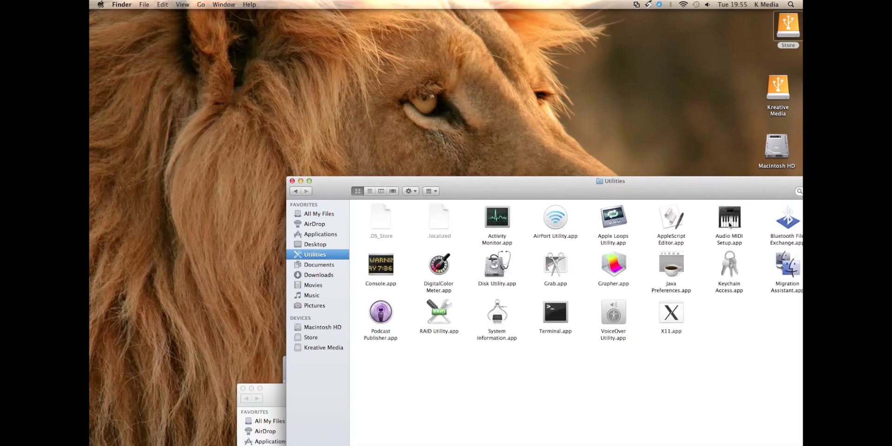
double_click(729, 225)
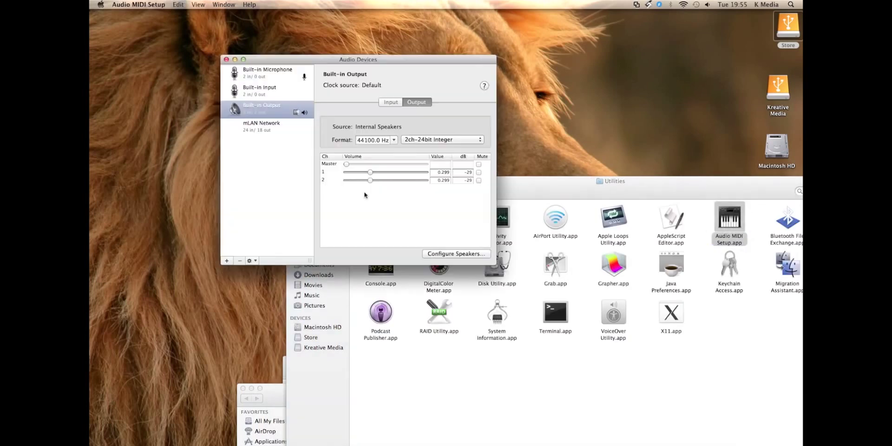
left_click(265, 130)
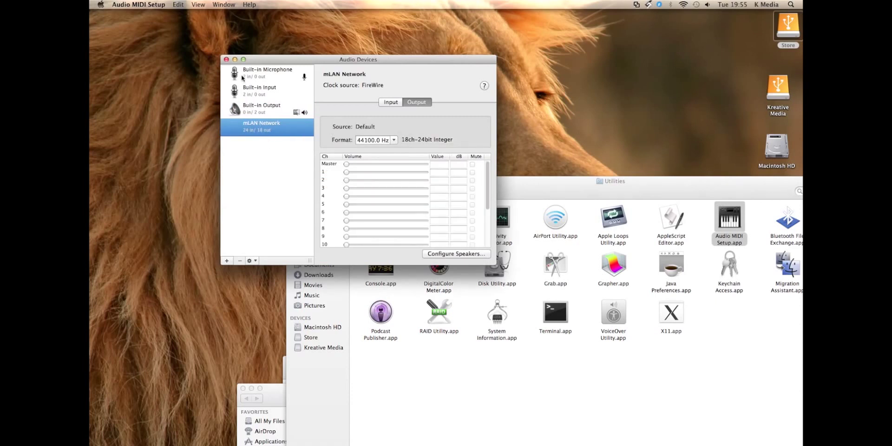
key("super+w")
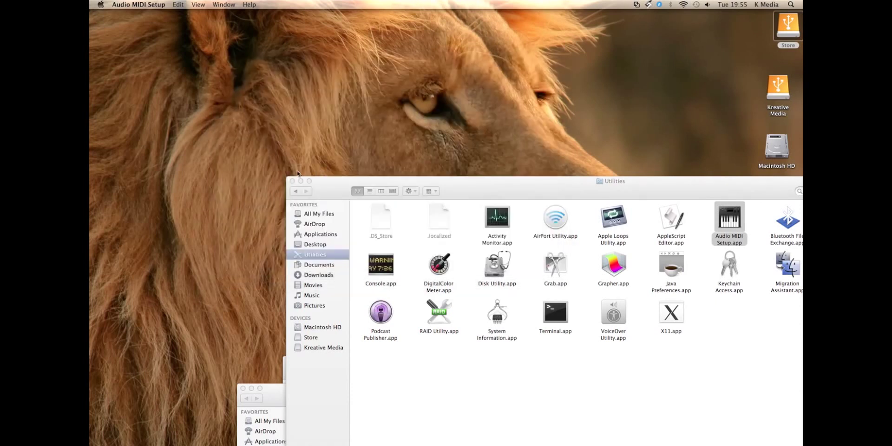
left_click(292, 181)
mouse_move(487, 418)
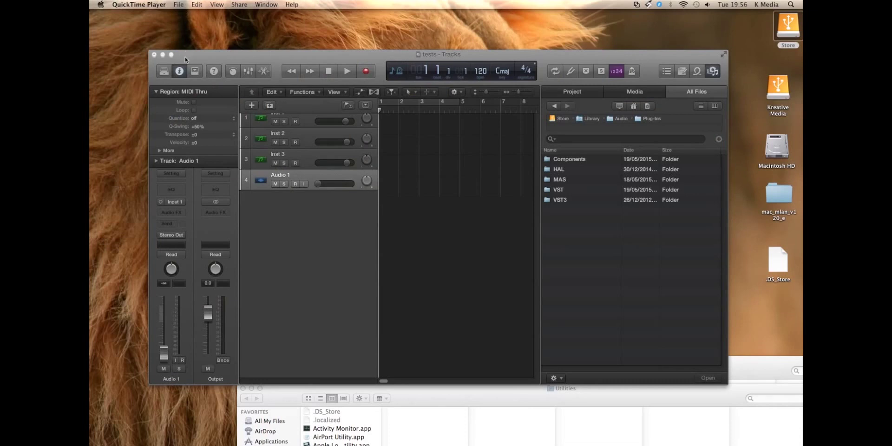
Open Logic Pro X's Control Surfaces Setup window
left_click_drag(185, 59, 167, 30)
left_click(127, 5)
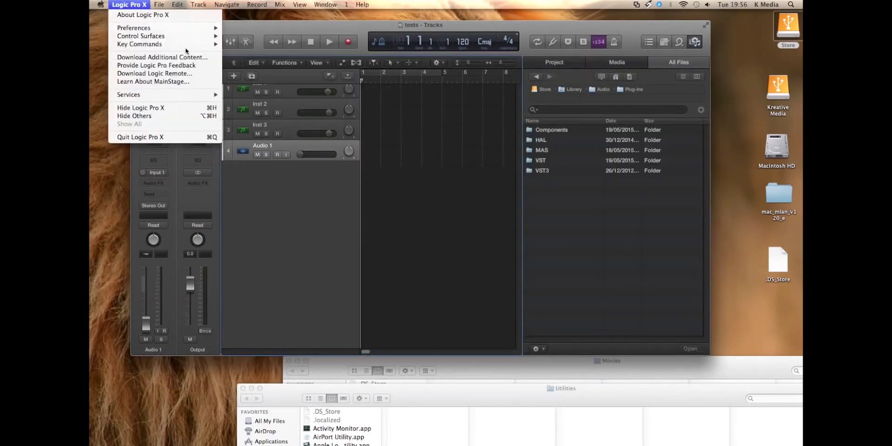
mouse_move(187, 38)
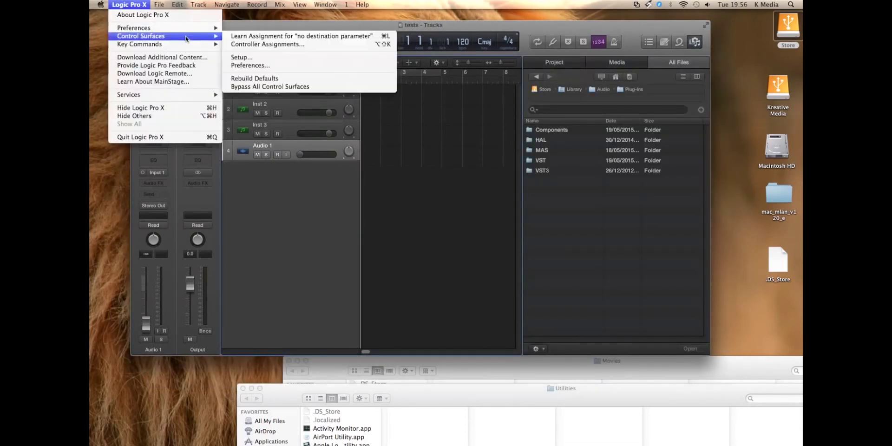
left_click(254, 60)
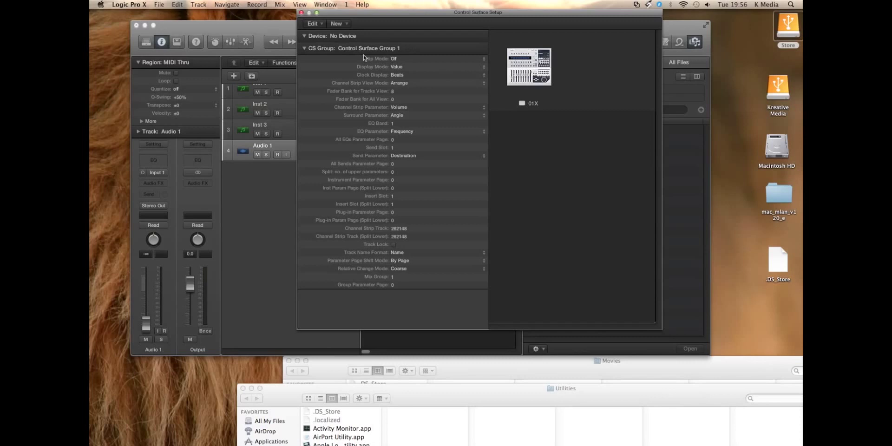
Install the Yamaha 01X as a new control surface, then close the Install and Setup windows
left_click(329, 24)
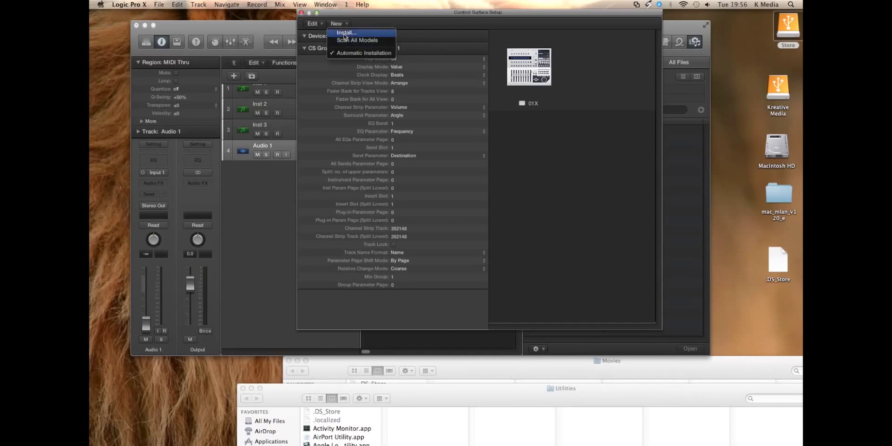
left_click(345, 33)
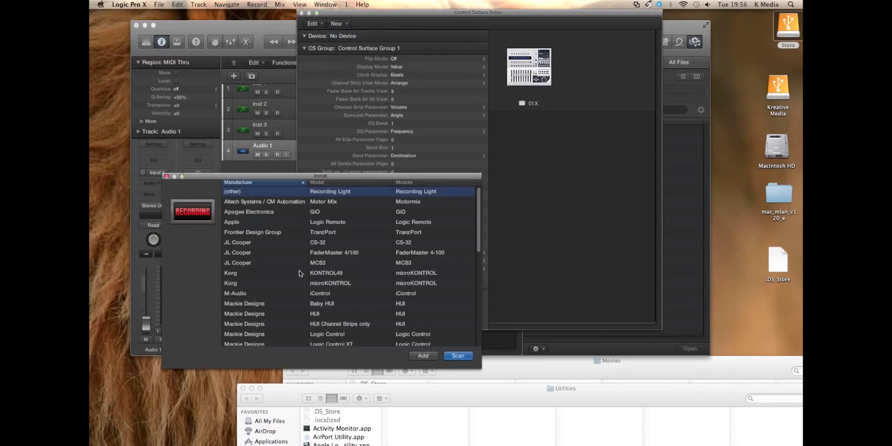
scroll(332, 302, "down", 10)
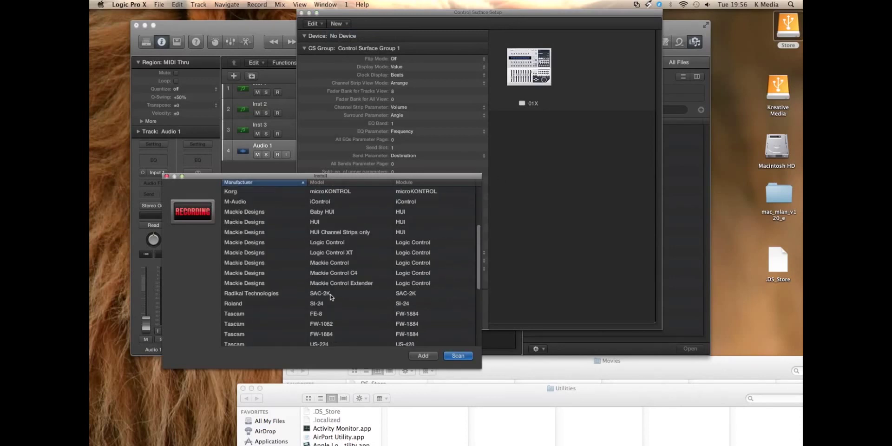
scroll(332, 297, "down", 1)
left_click(318, 312)
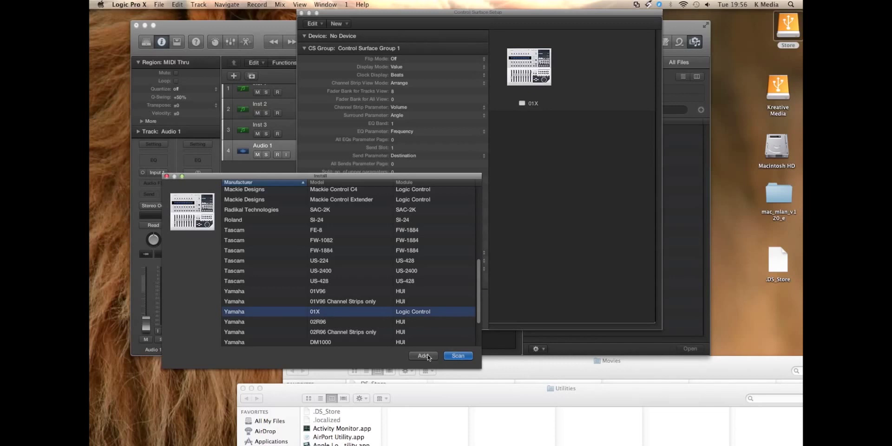
left_click_drag(245, 177, 321, 183)
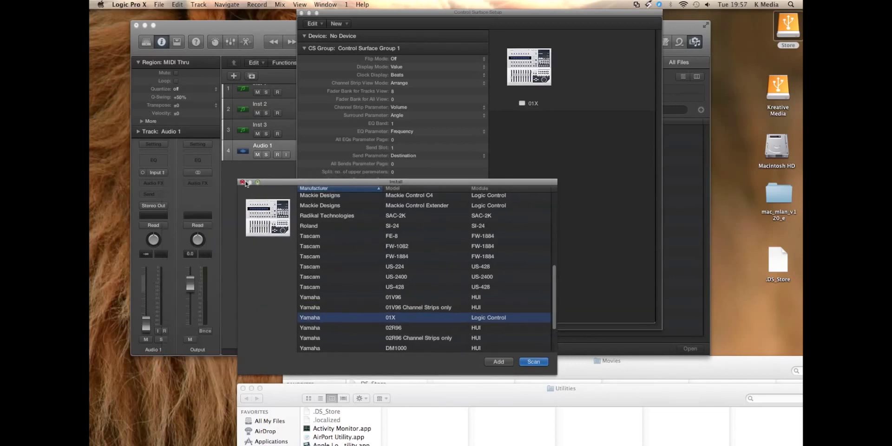
left_click(242, 182)
left_click(302, 13)
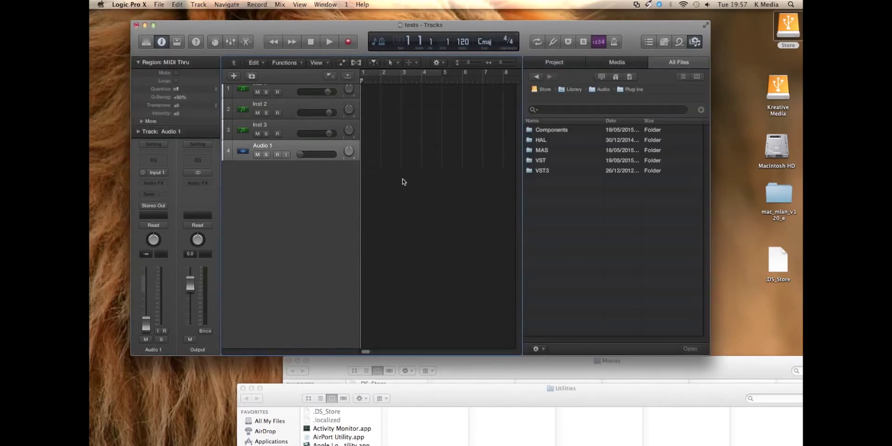
Briefly play and stop the project, then load Native Instruments Kontakt 5 (Stereo) on Inst 3
key("space")
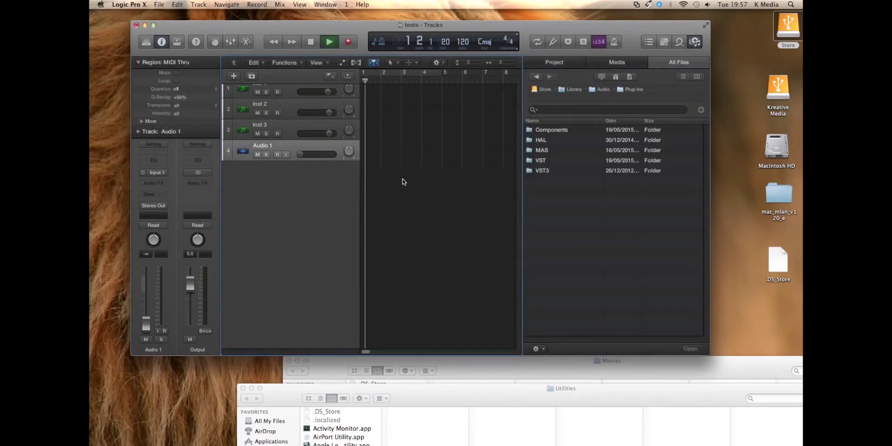
key("space")
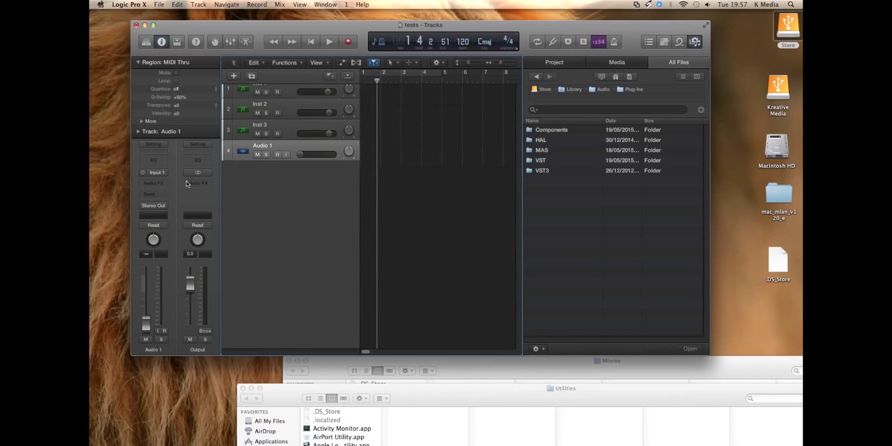
left_click(297, 127)
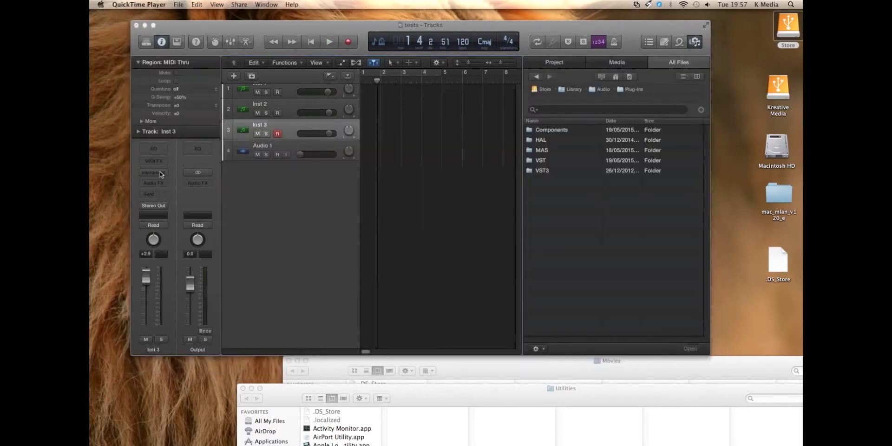
left_click(160, 172)
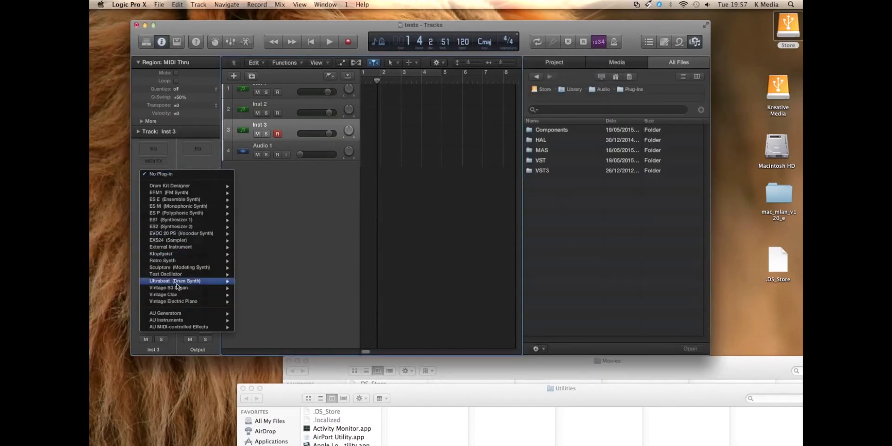
mouse_move(156, 321)
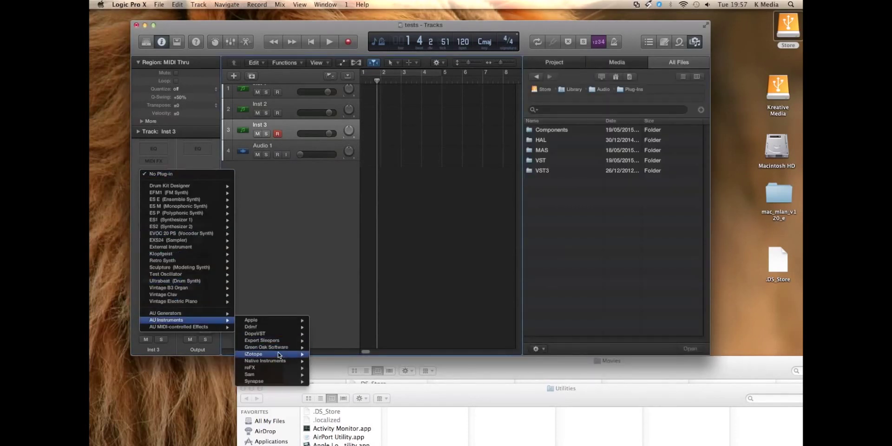
mouse_move(274, 361)
mouse_move(337, 384)
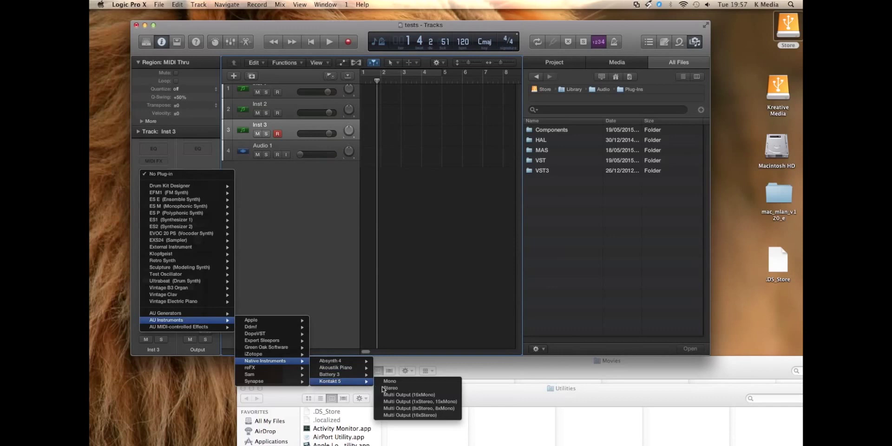
left_click(390, 388)
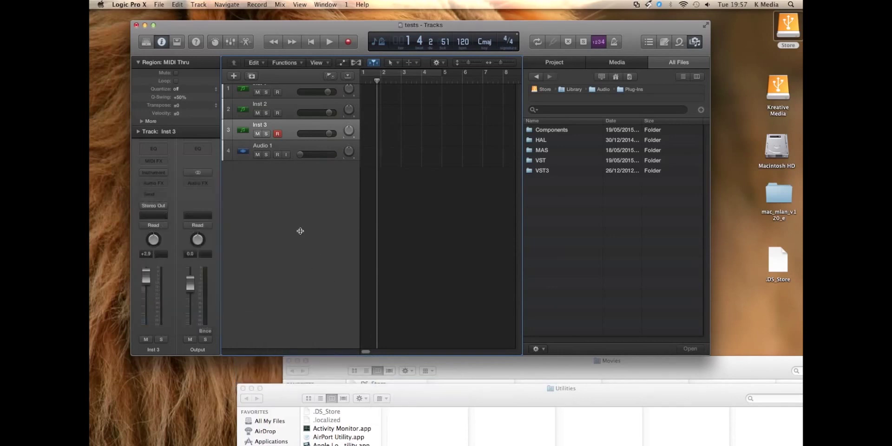